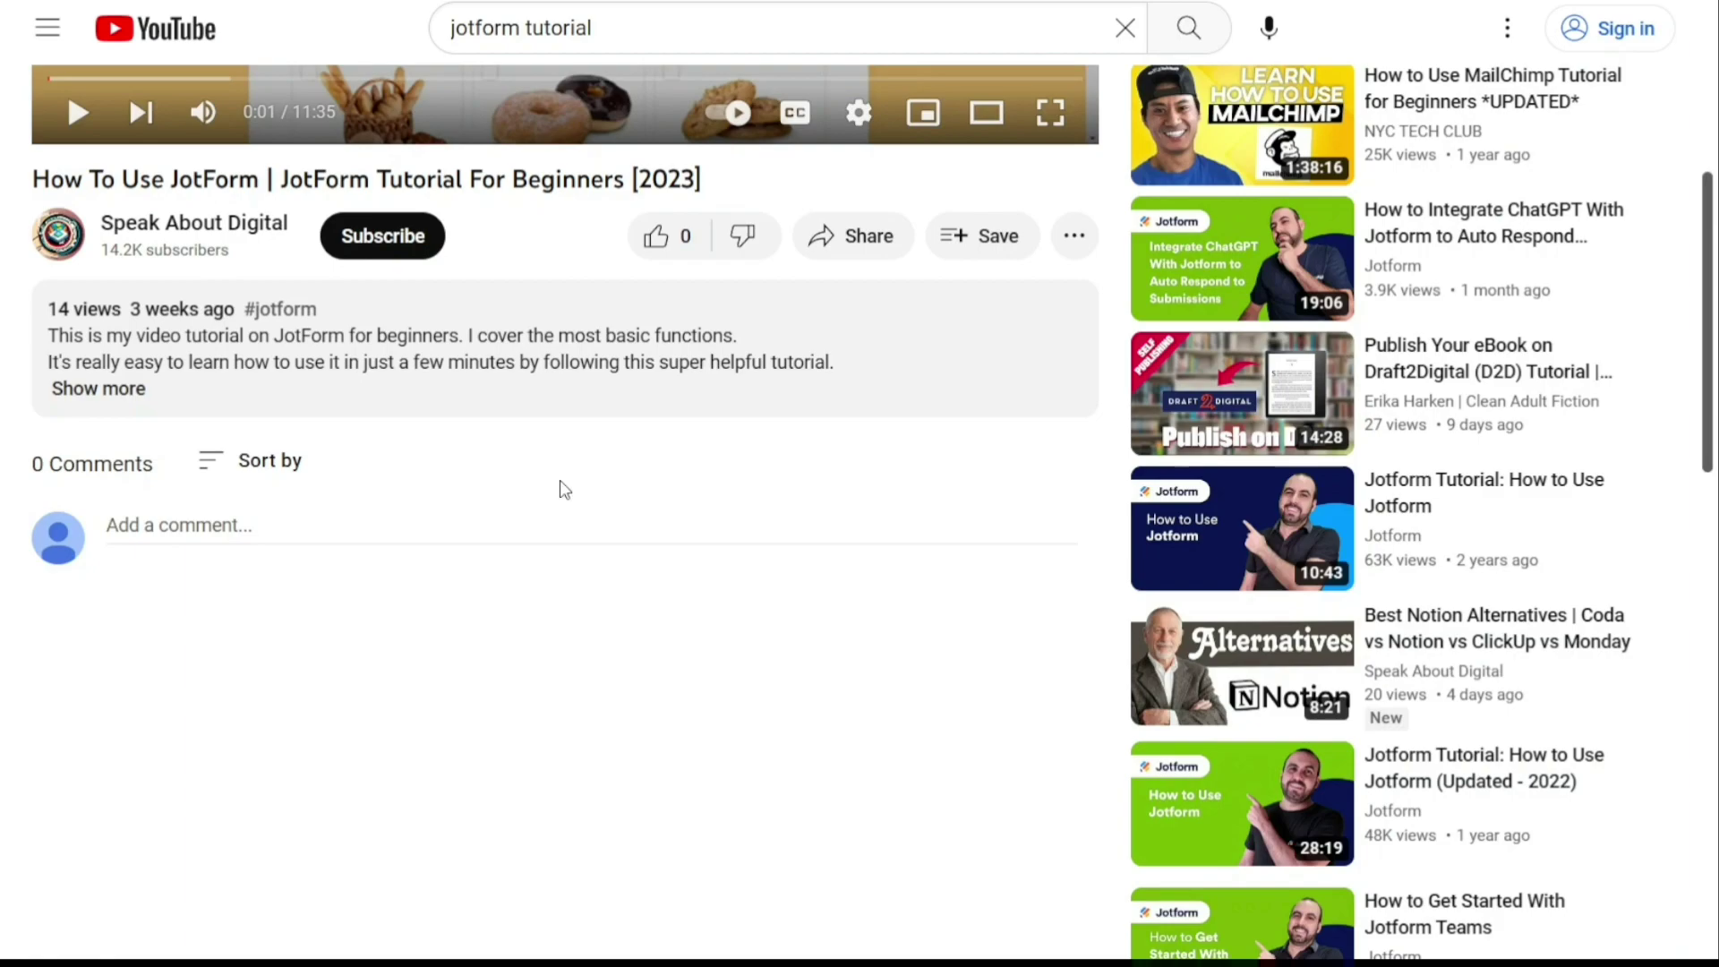
Step: Start signing up for a free Later account, noting that no credit card is required
click(125, 390)
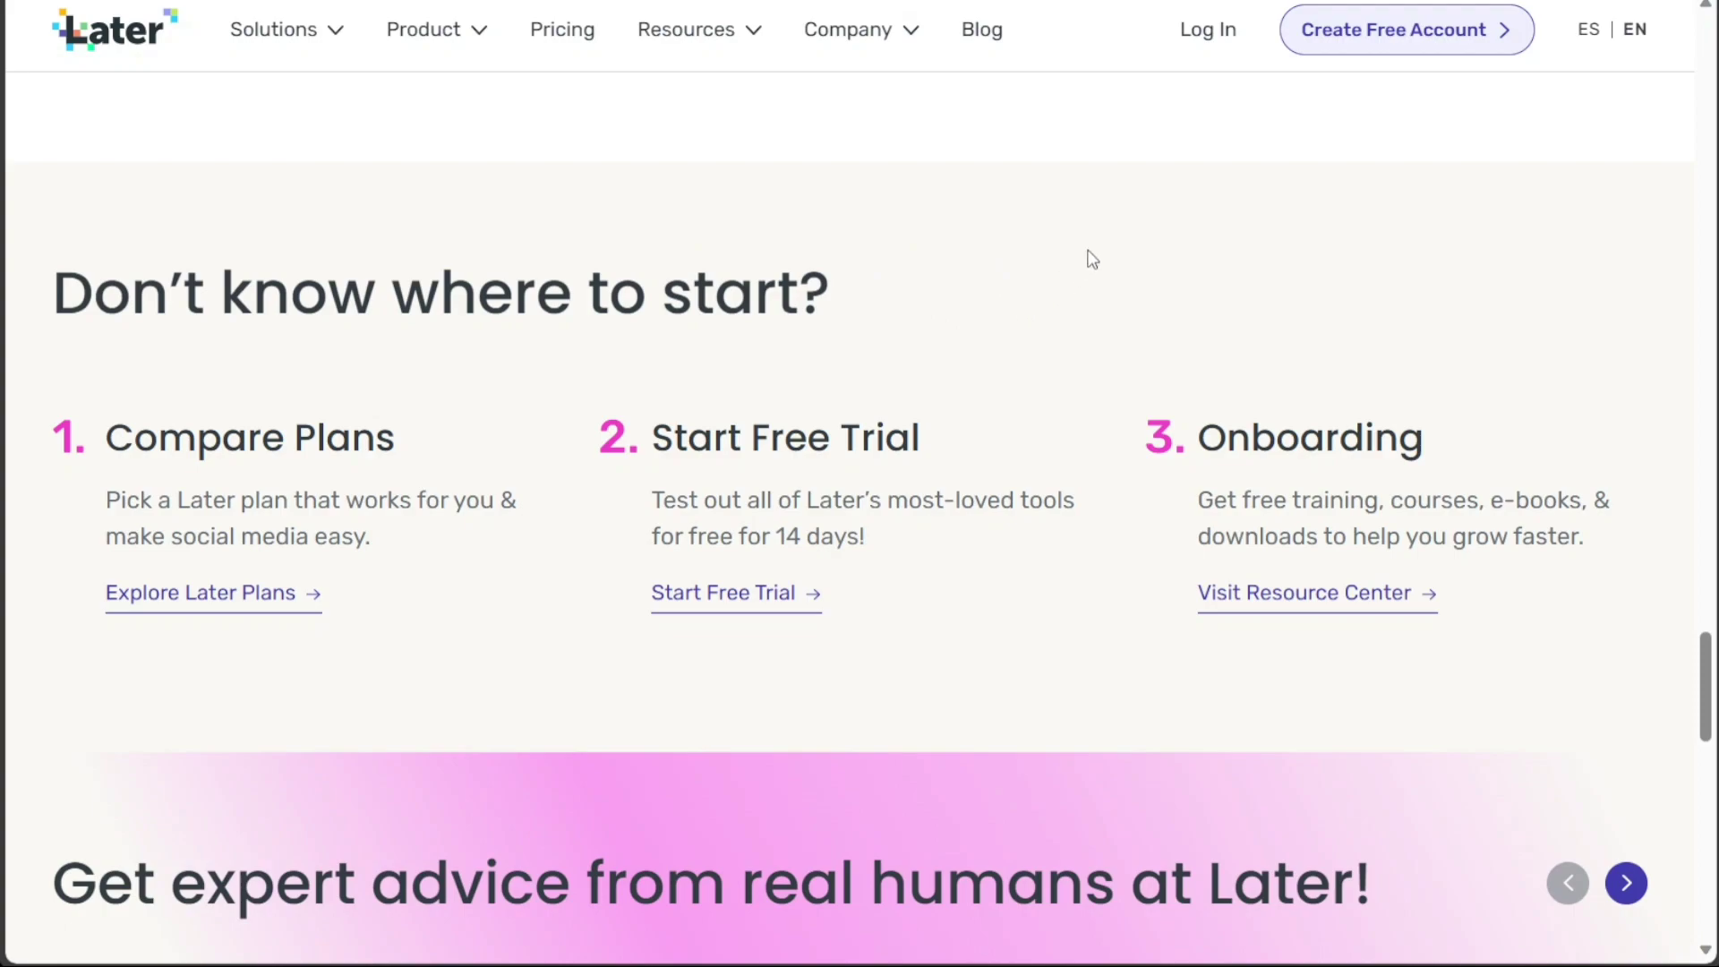
click(1357, 43)
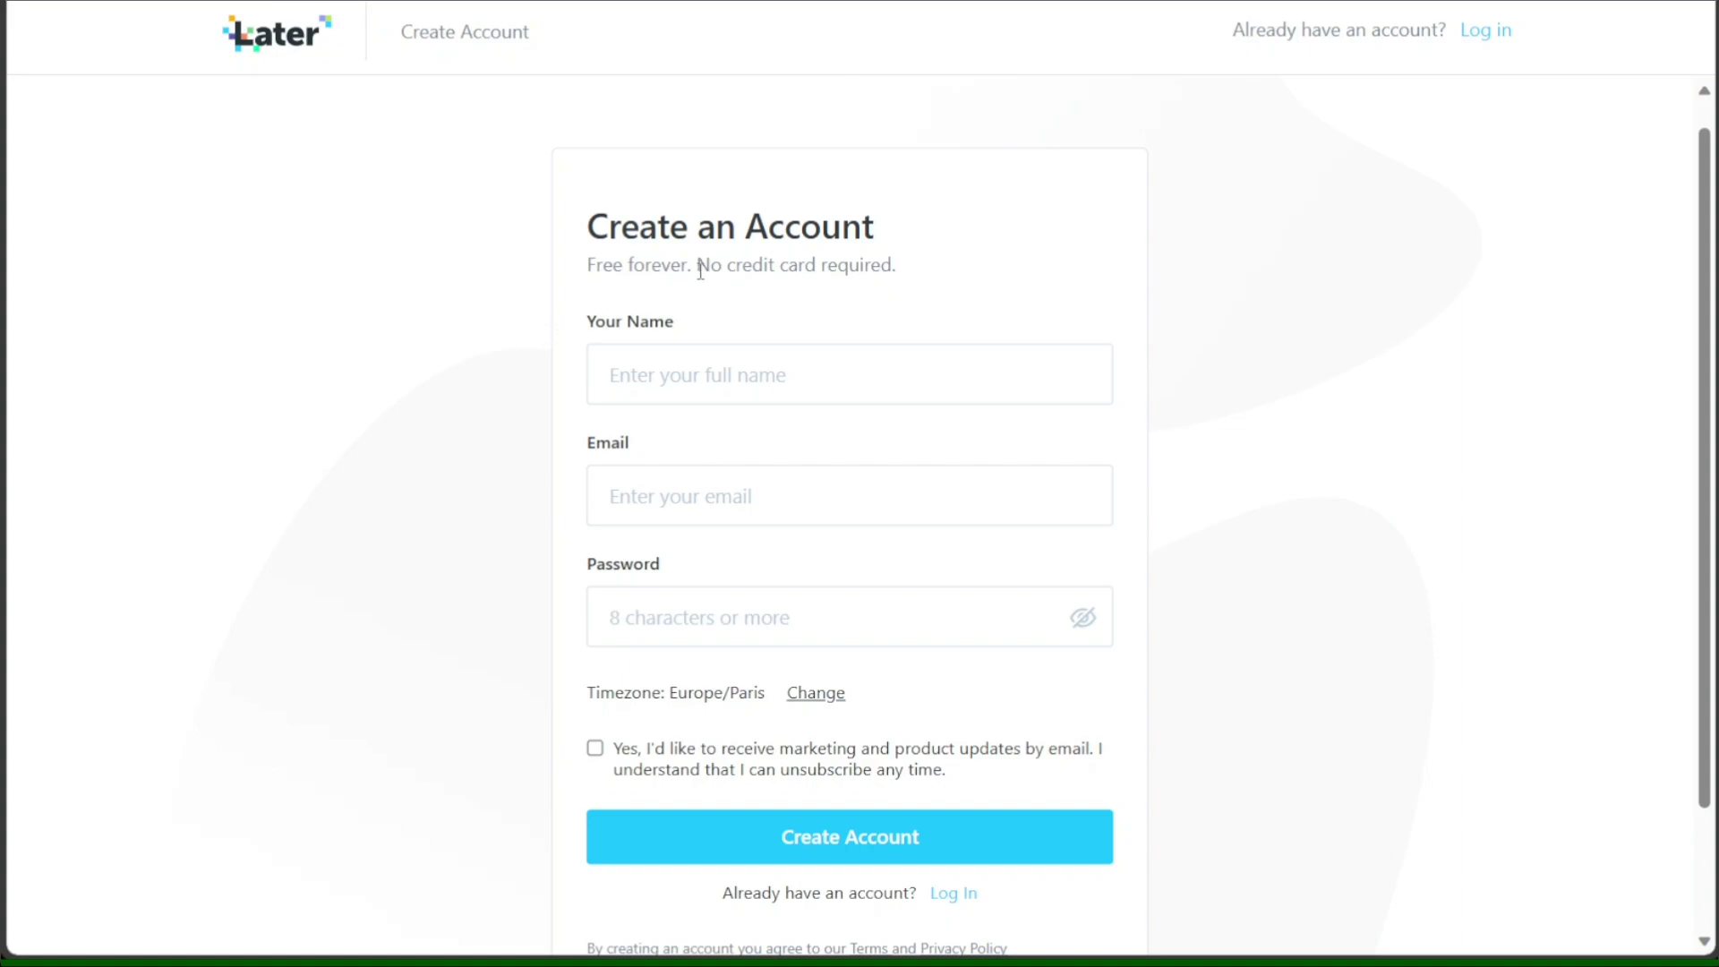
drag(698, 267, 900, 266)
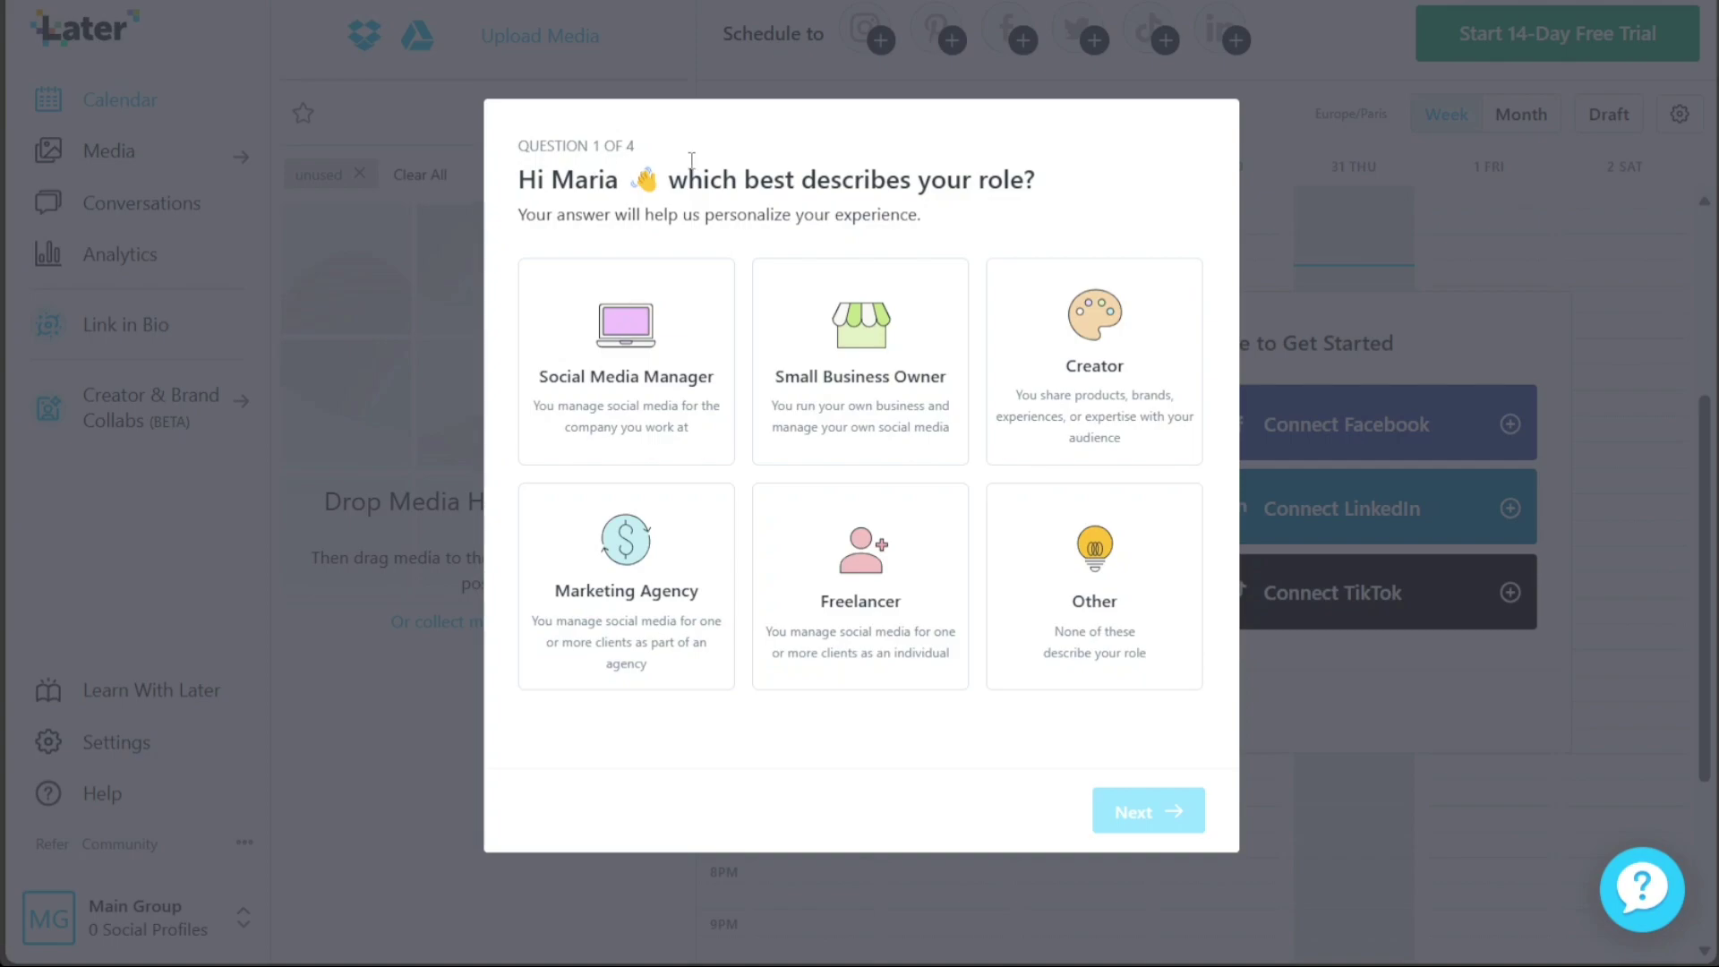
Step: Answer onboarding with Small Business Owner, 2-10 people, 2-3 helpers, and bio link page, then dismiss the trial offer
click(861, 345)
click(1133, 810)
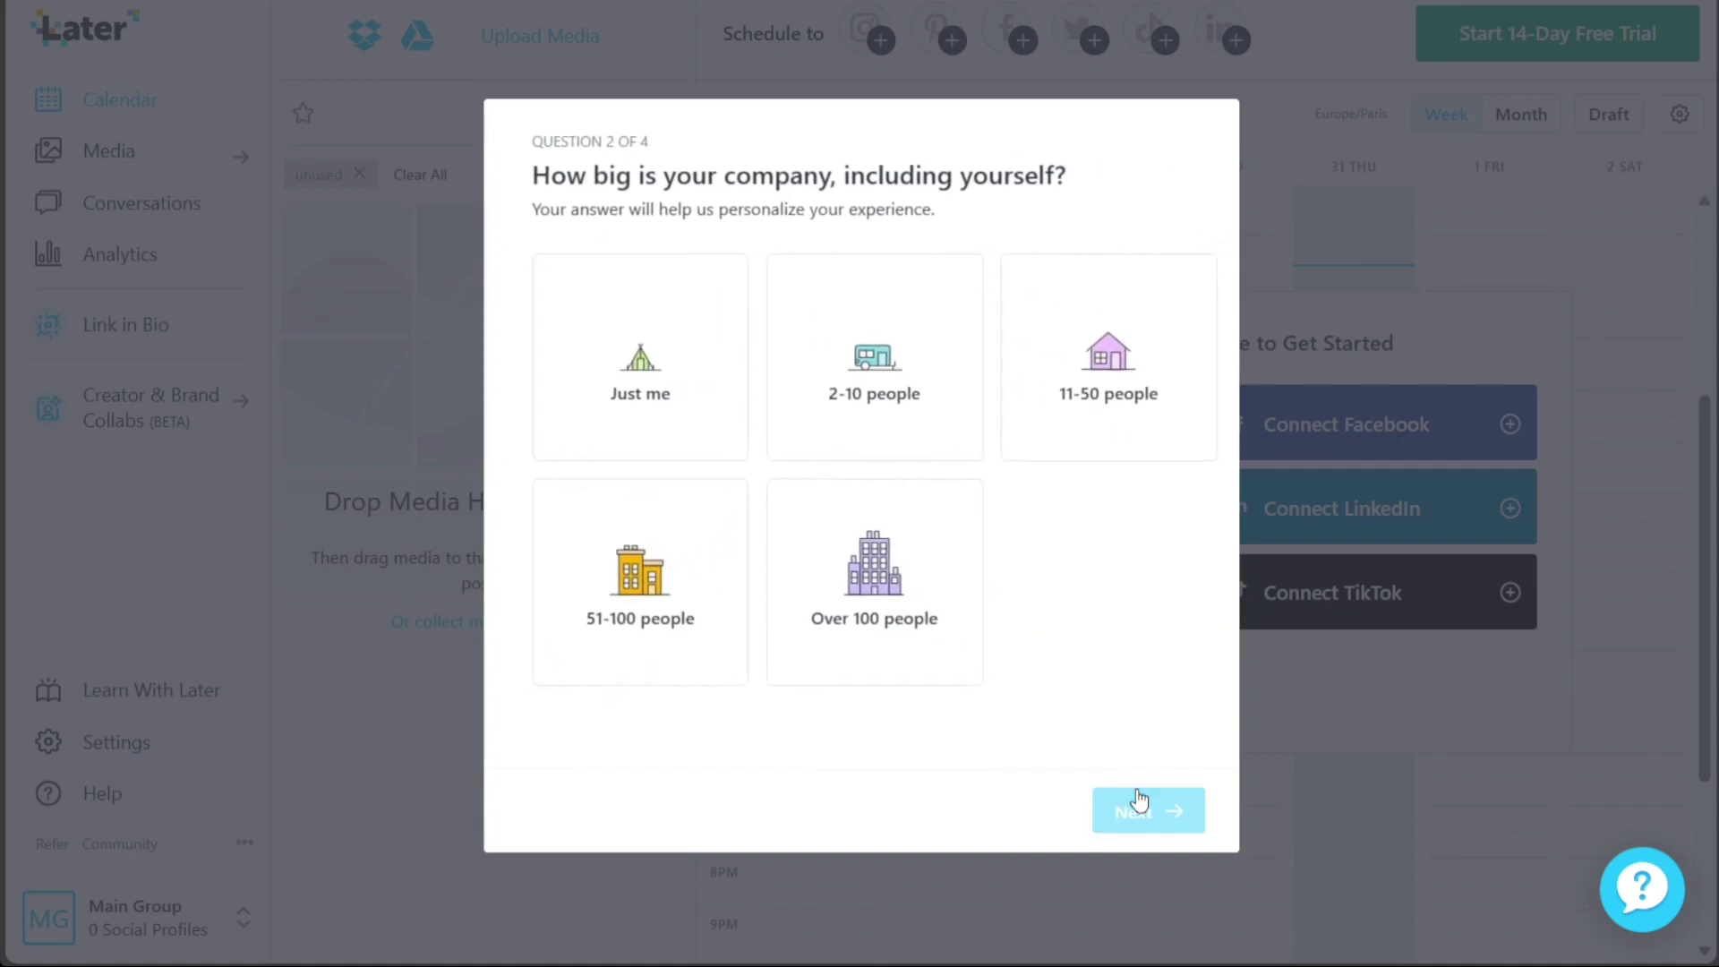
click(915, 399)
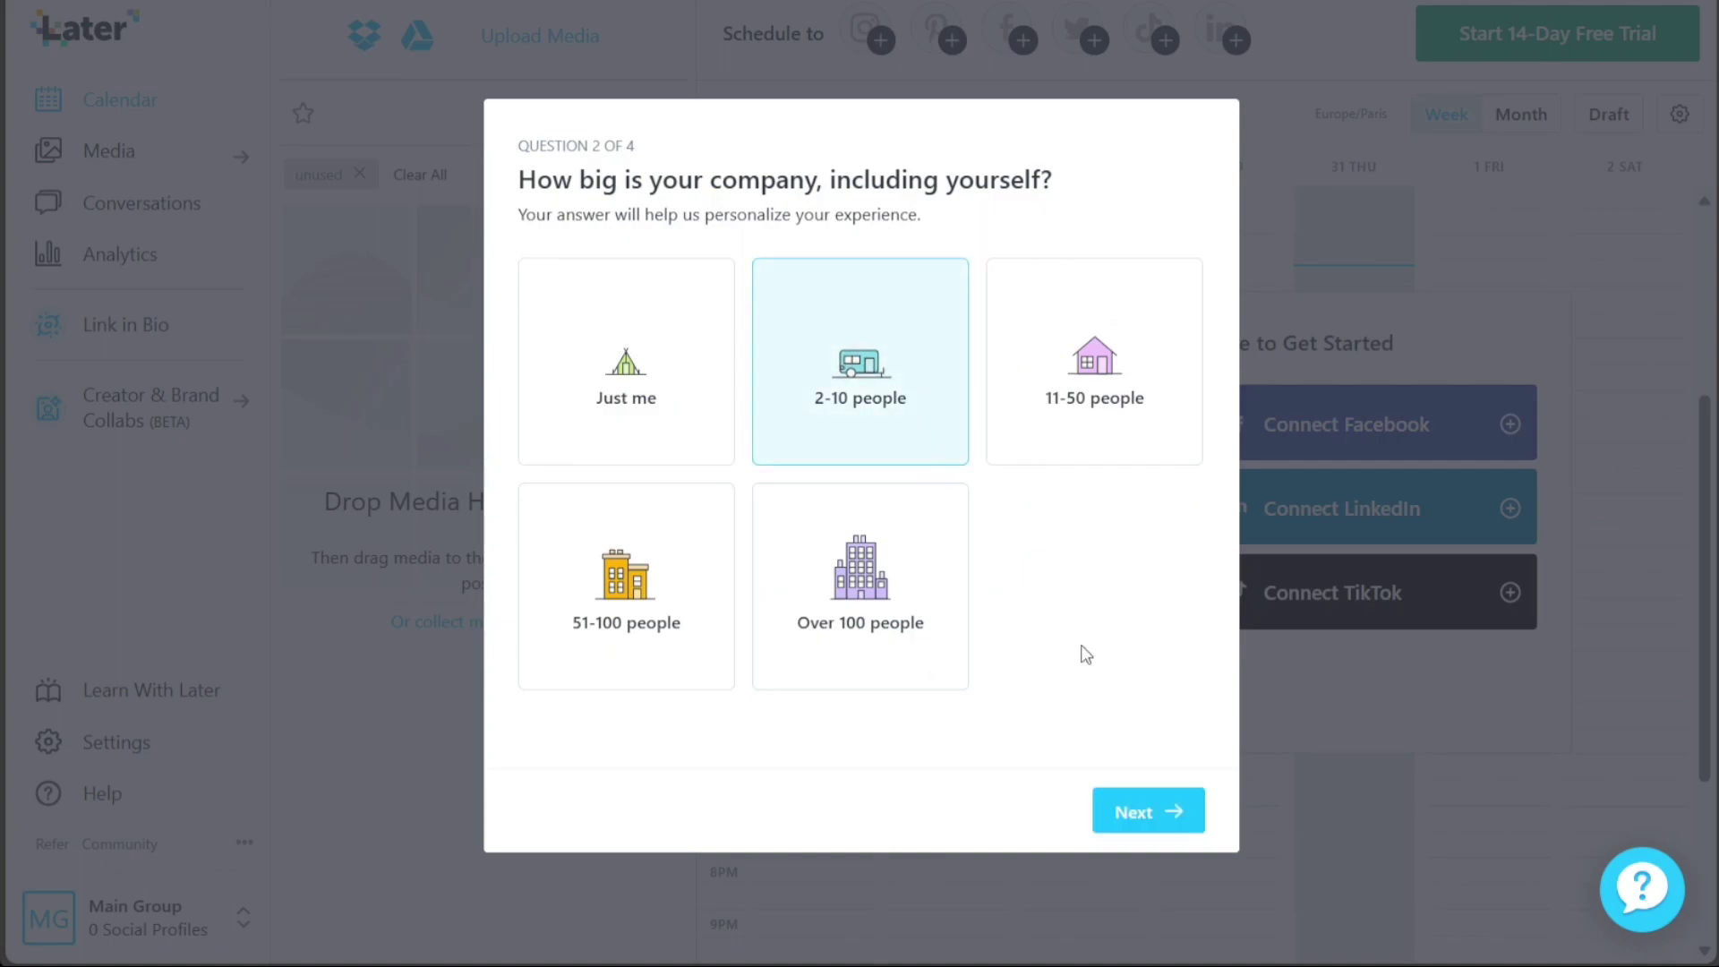
click(1149, 811)
click(886, 376)
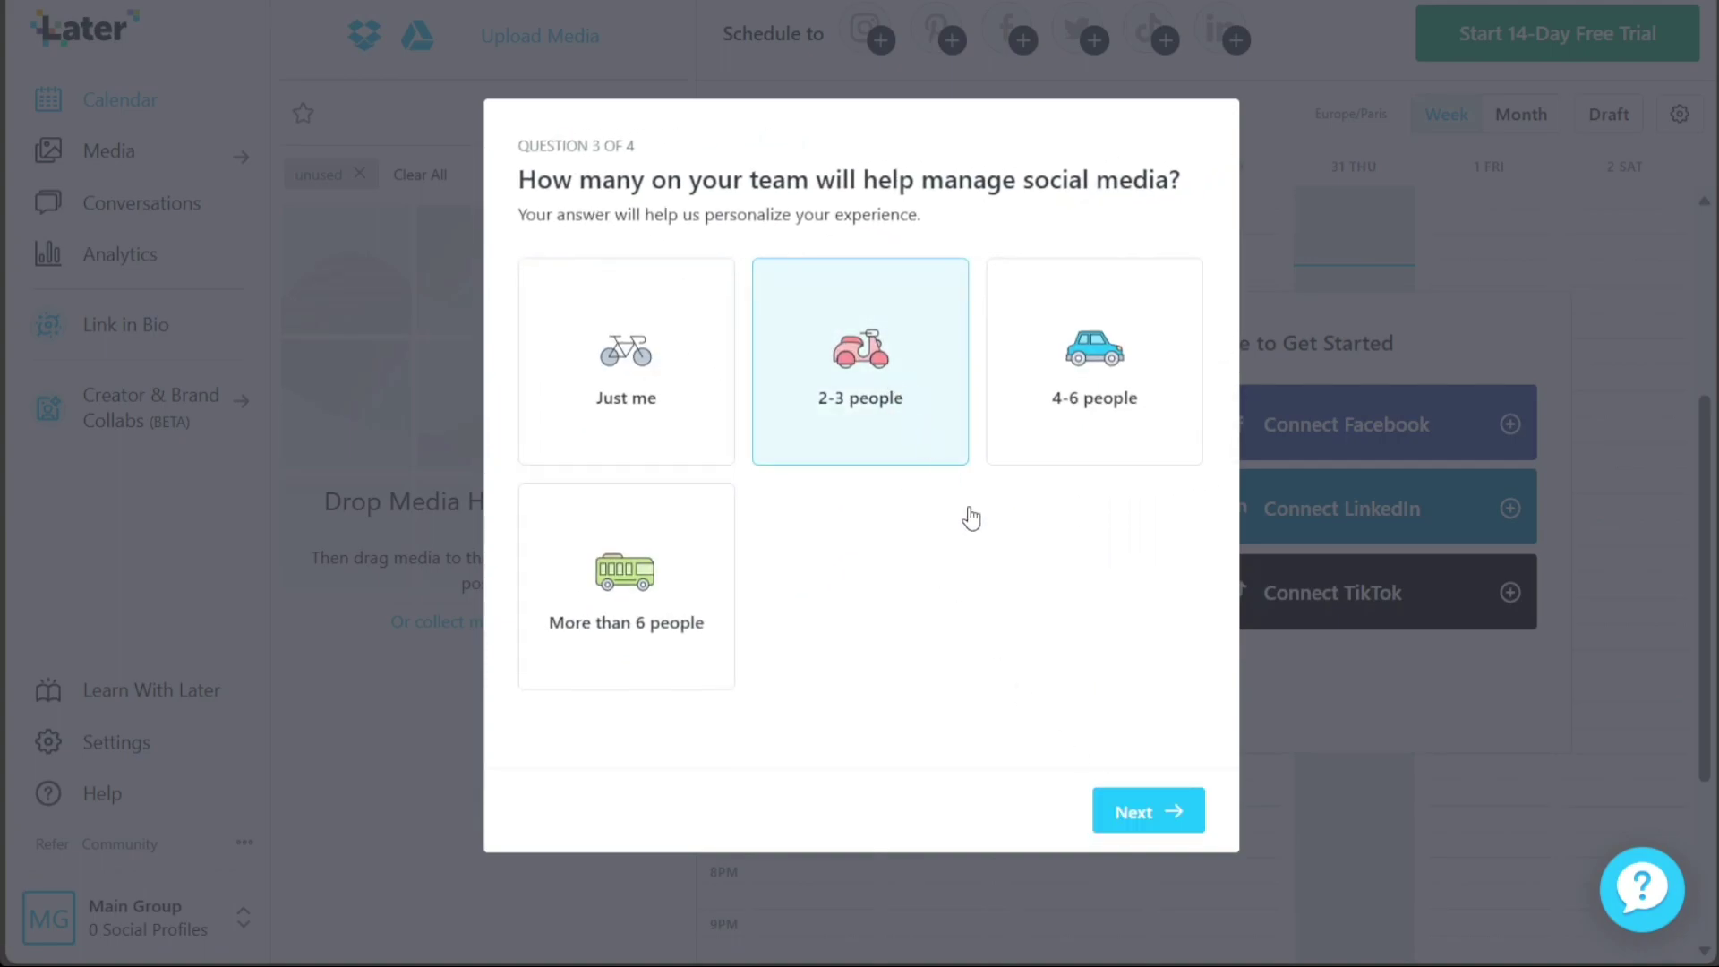
click(1121, 807)
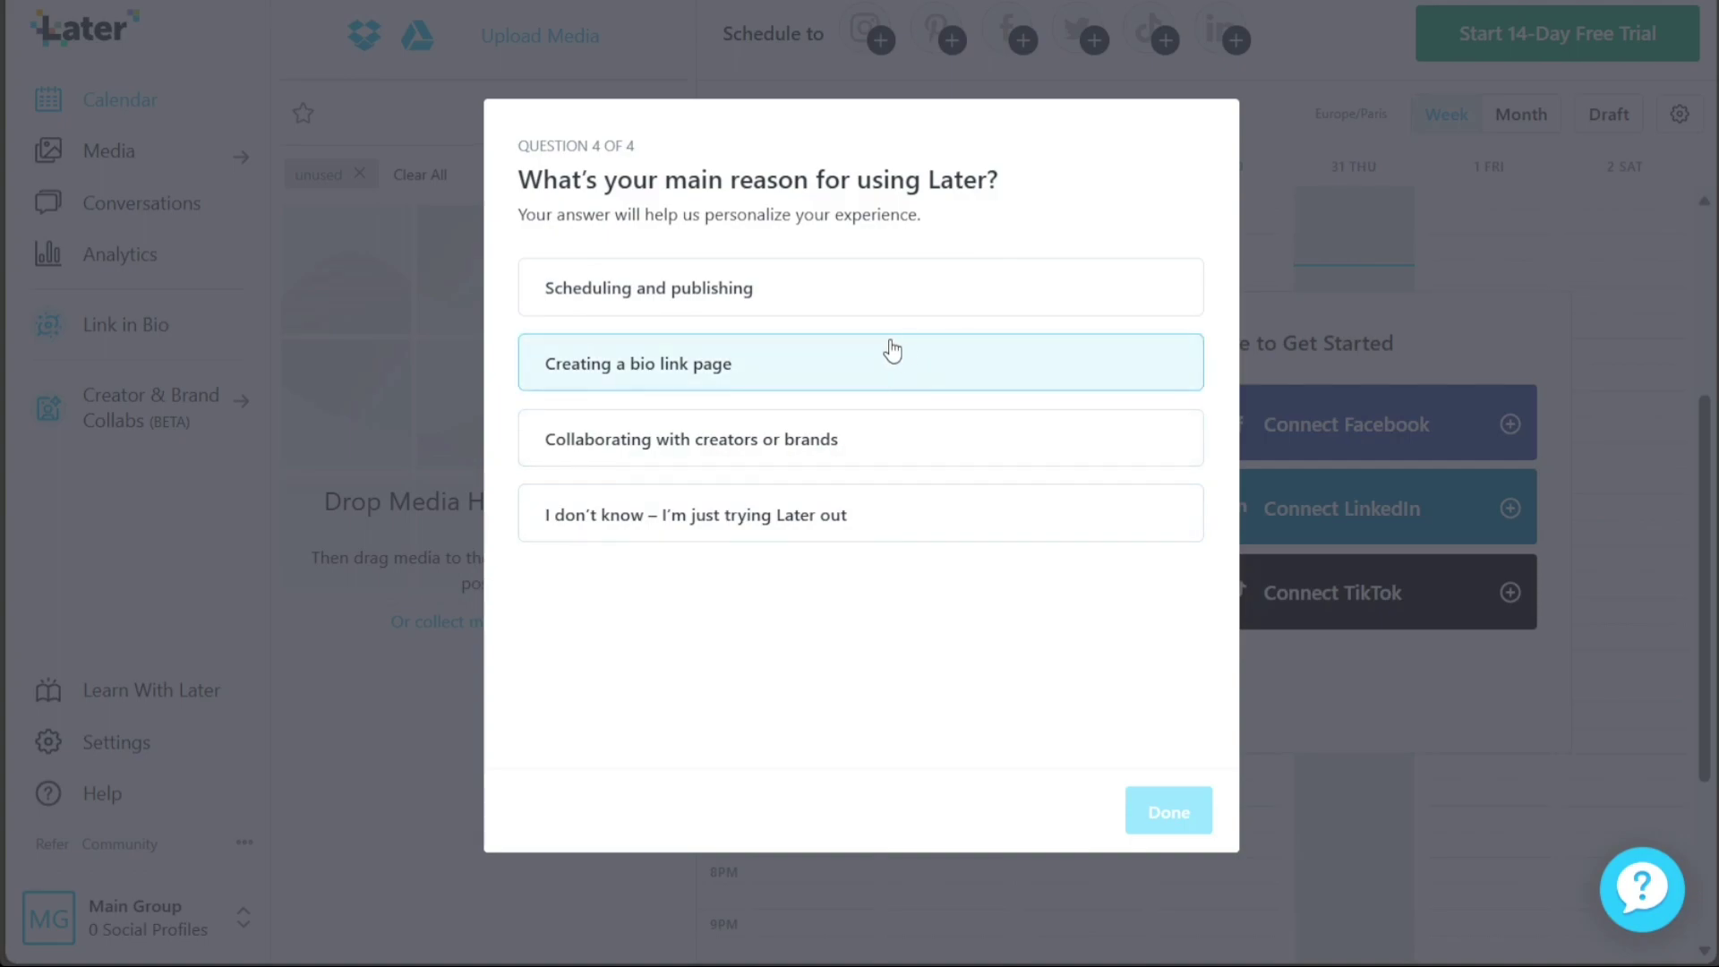
click(870, 356)
click(1185, 820)
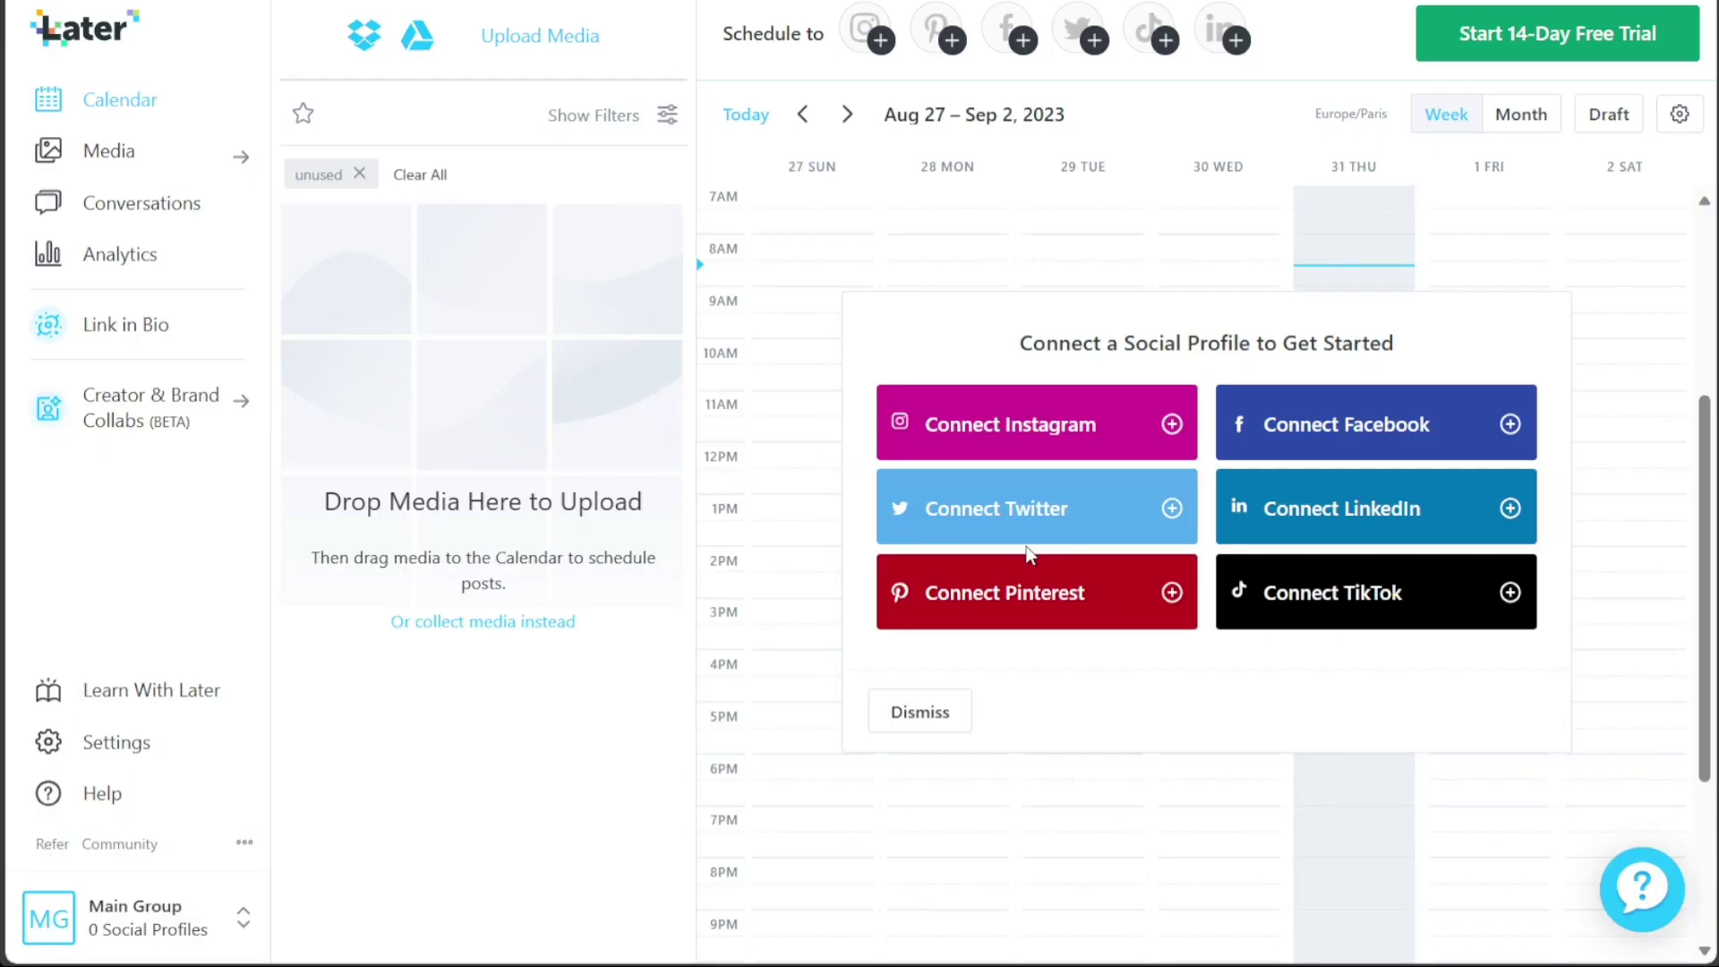
click(1020, 535)
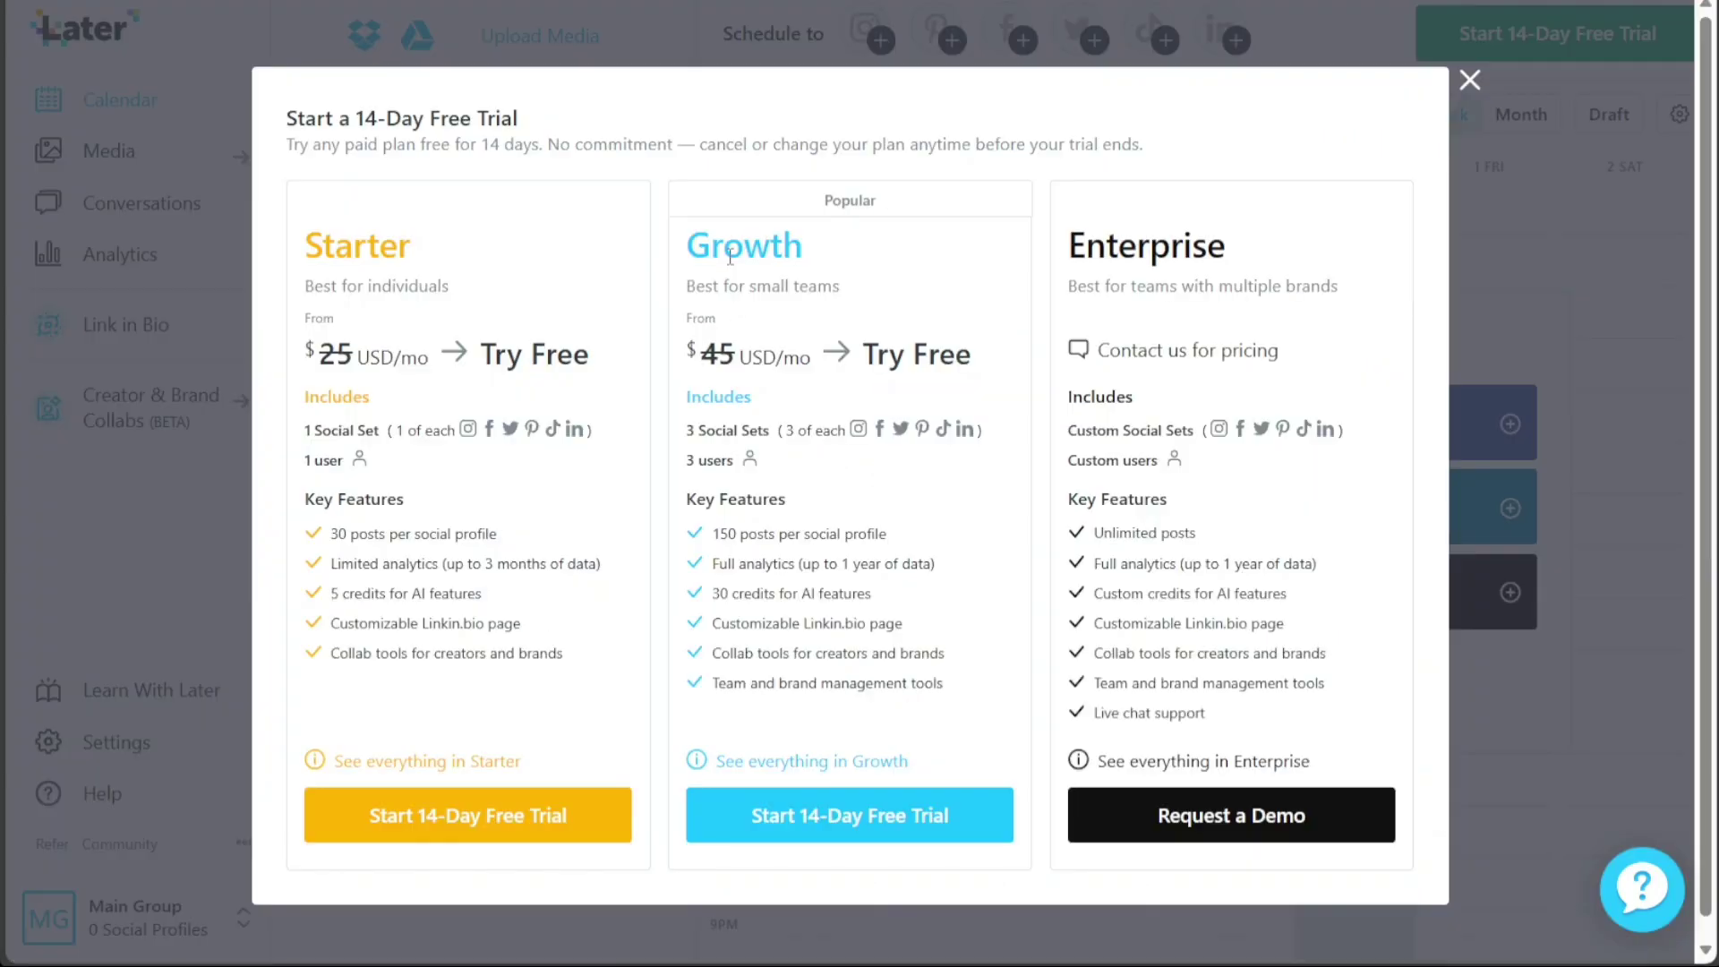
click(1469, 83)
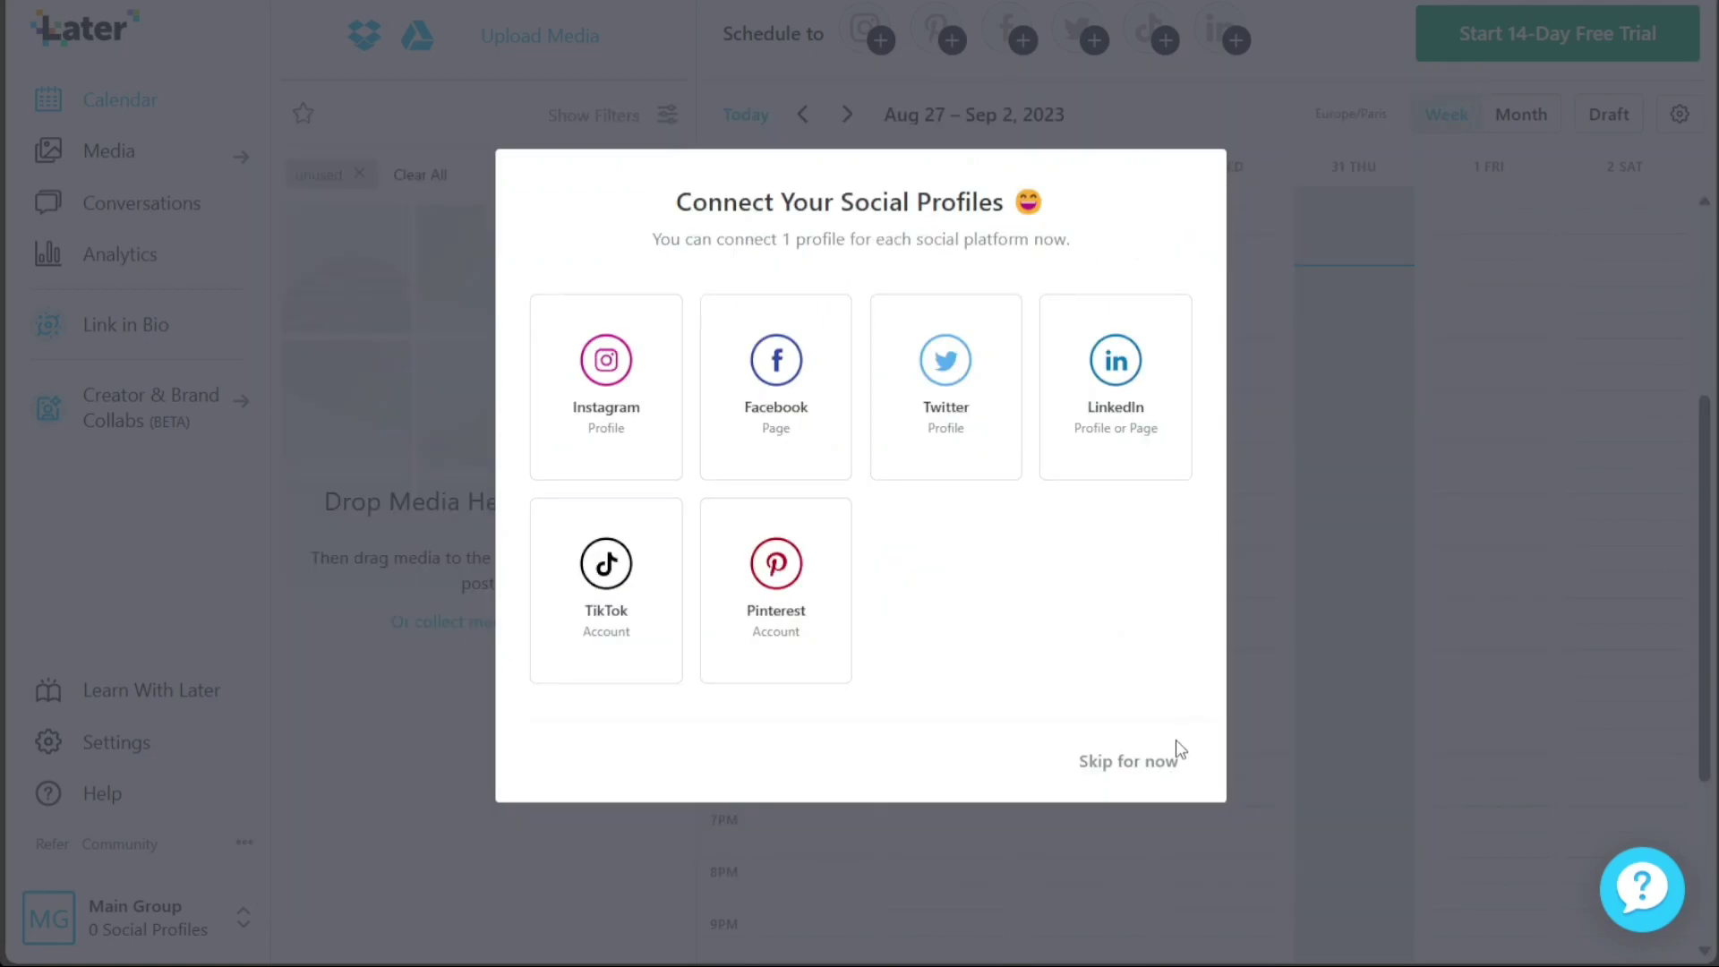
Step: Skip connecting social profiles and switch the calendar to Month view, then back to Week view
click(1126, 770)
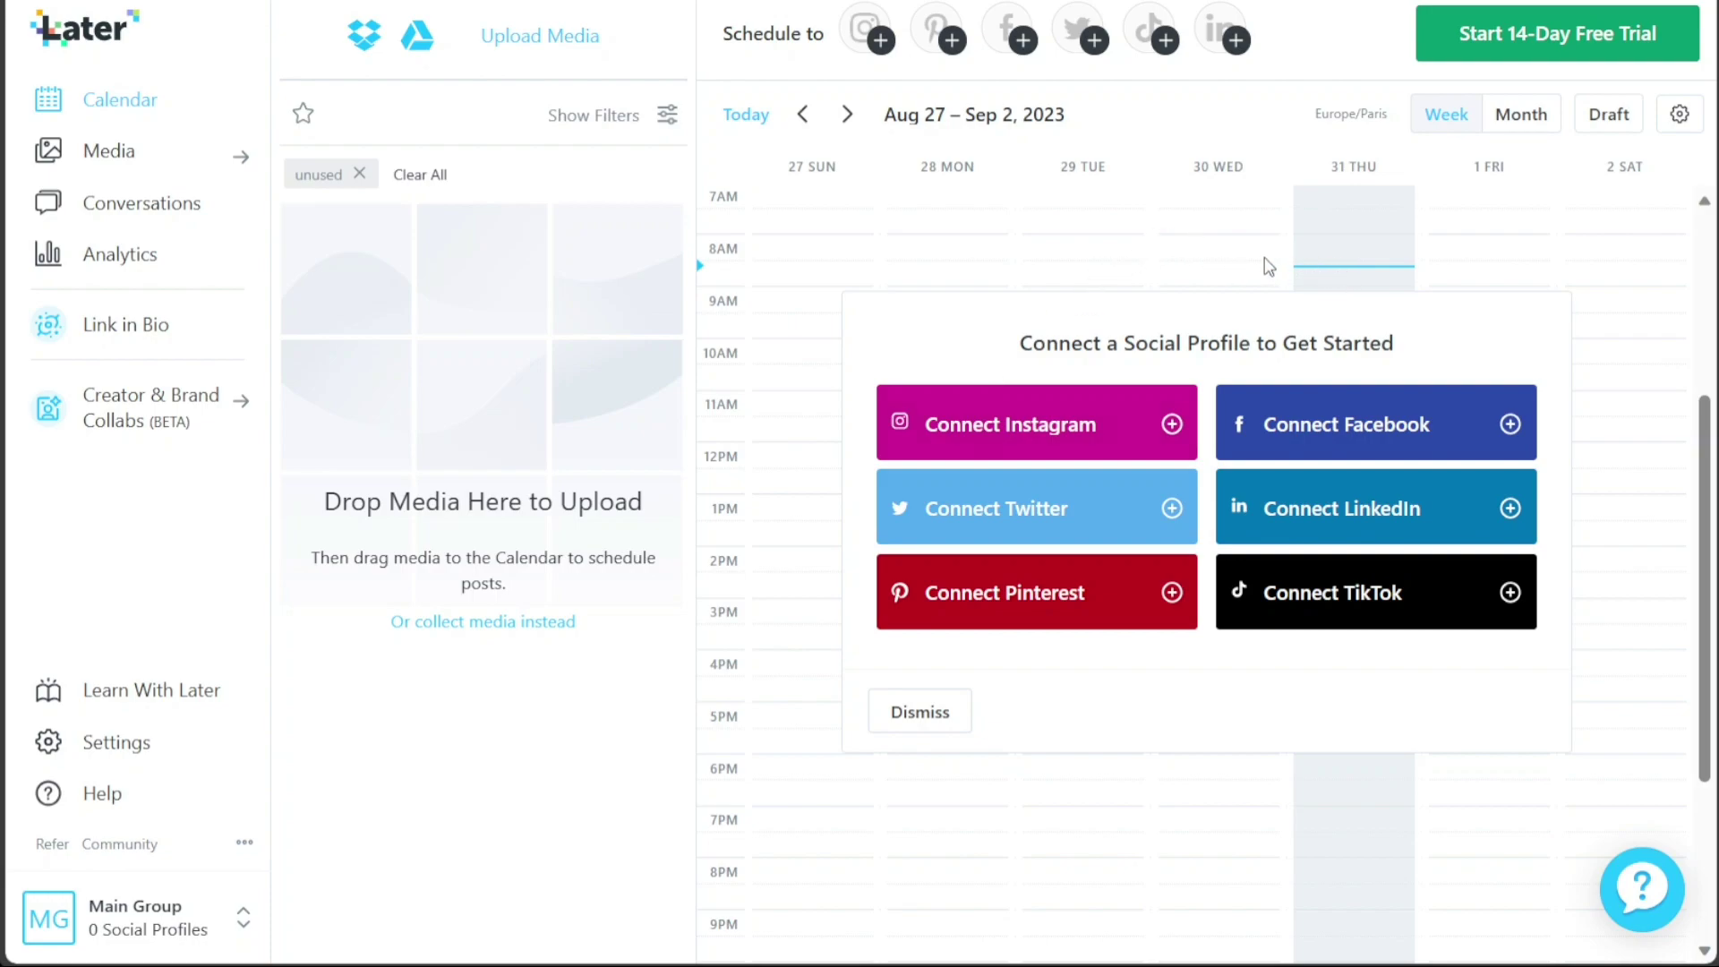
click(1521, 117)
click(1443, 115)
mouse_move(112, 154)
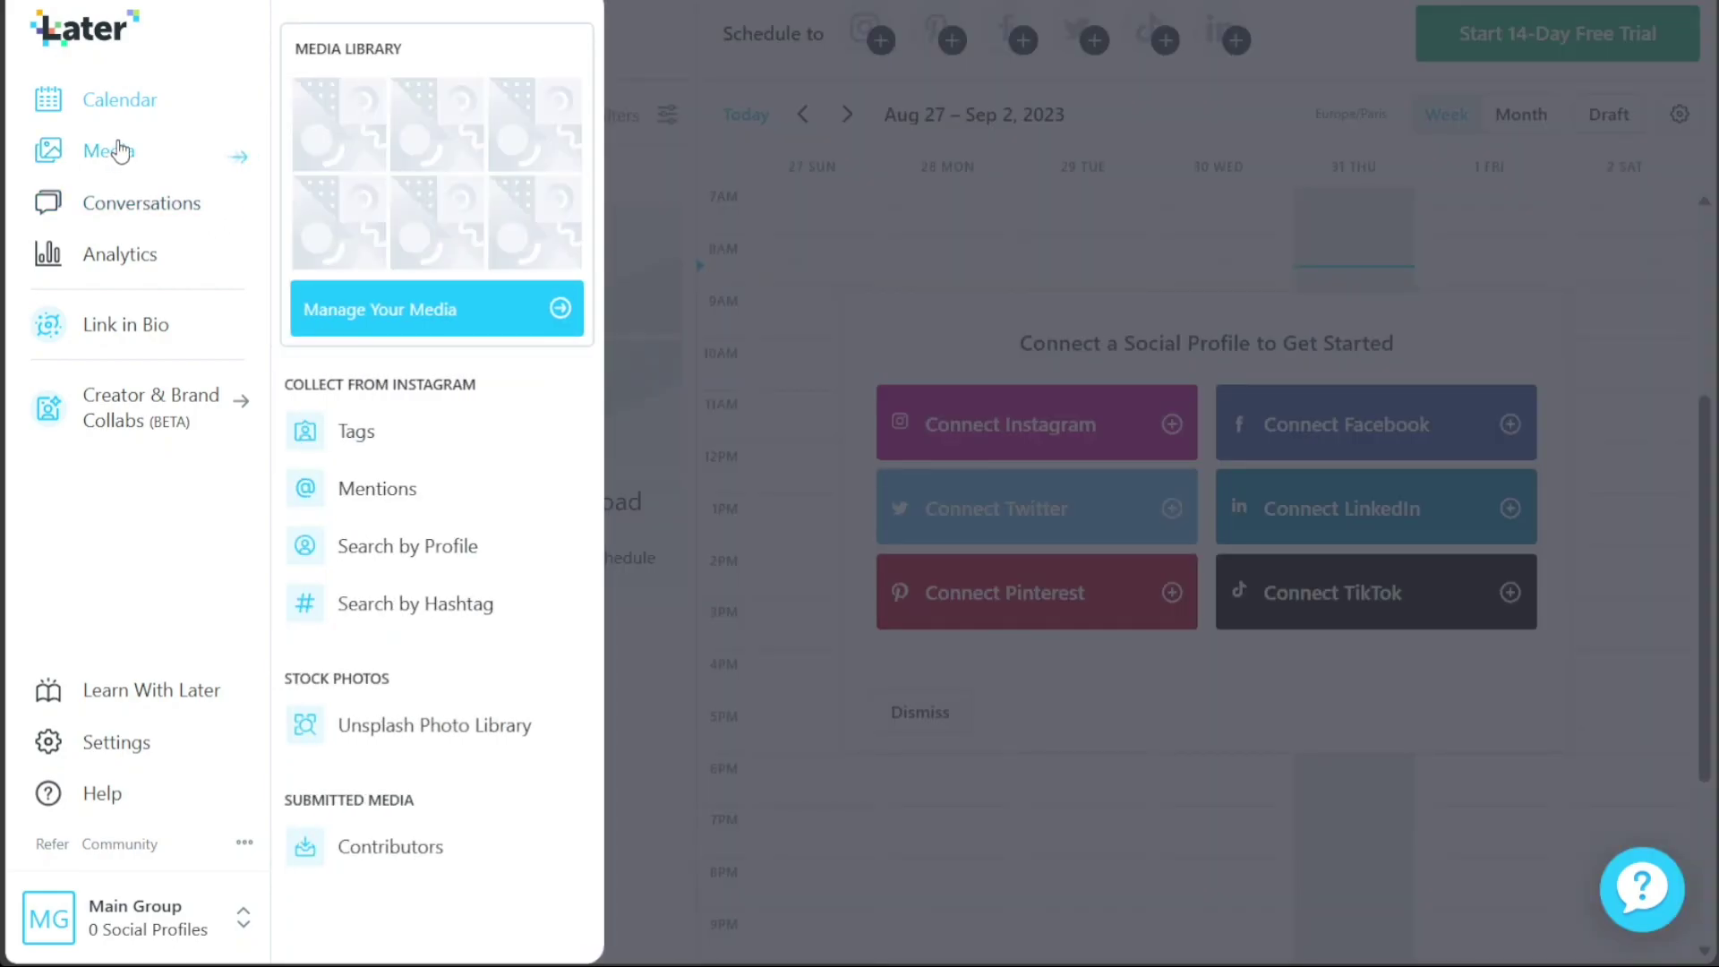
Step: Open the empty Media Library through Manage Your Media and bring the Media menu options back up
click(475, 330)
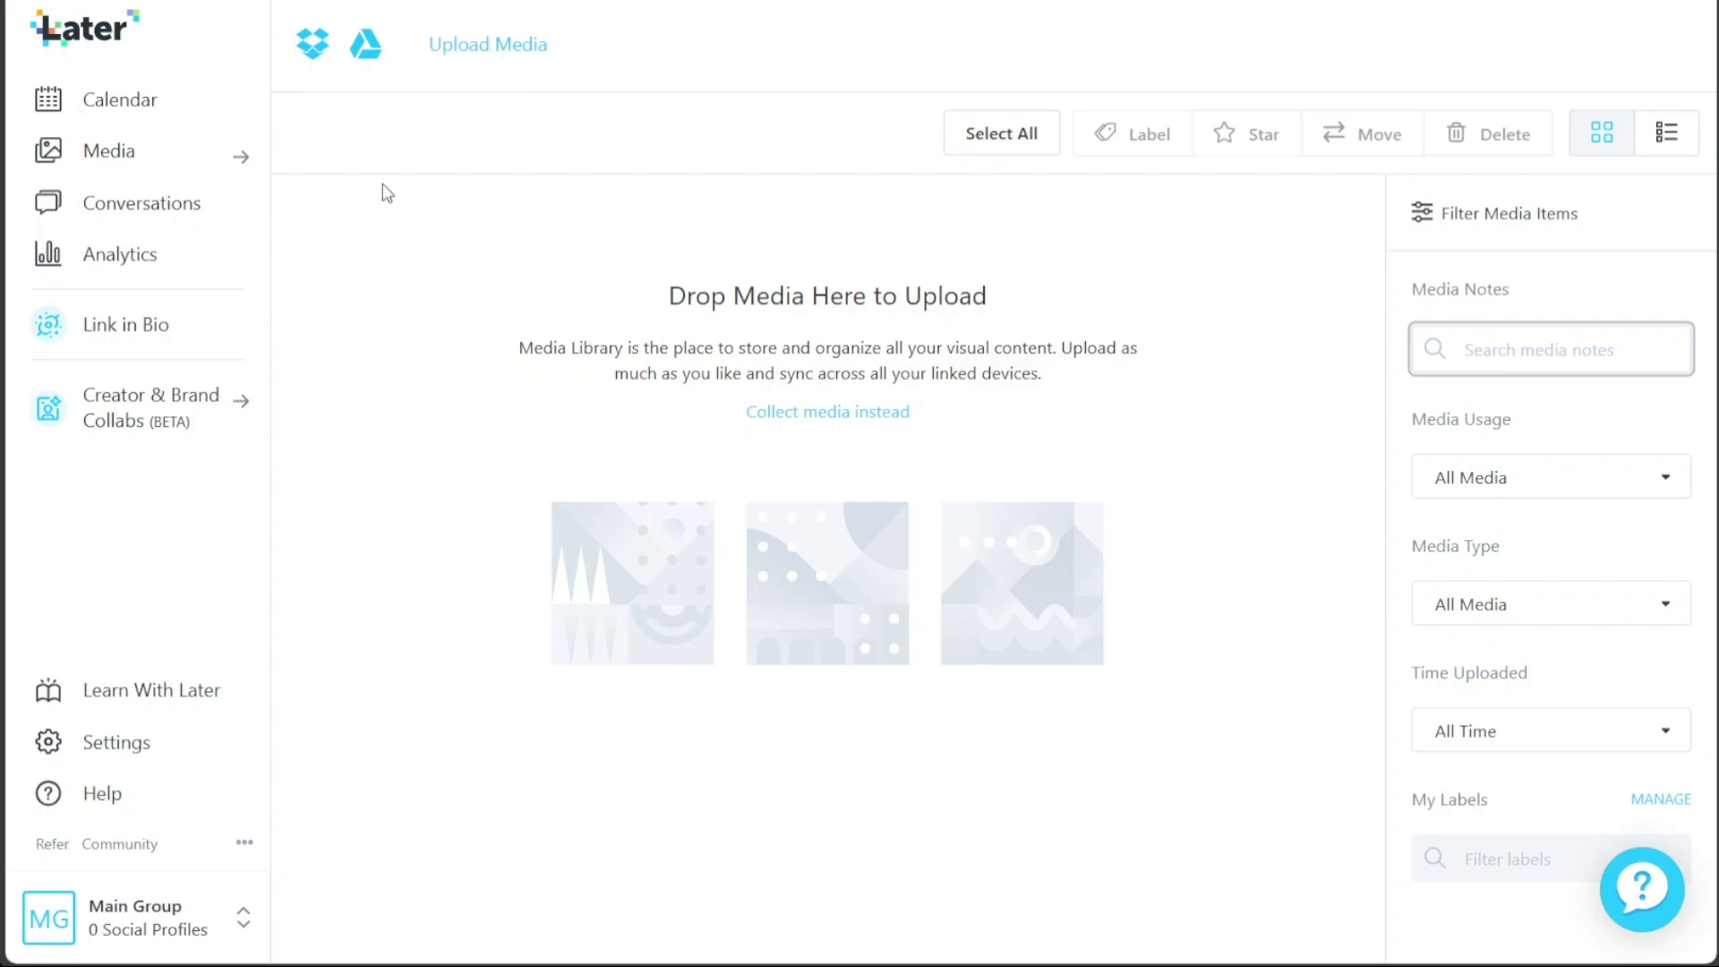
click(240, 171)
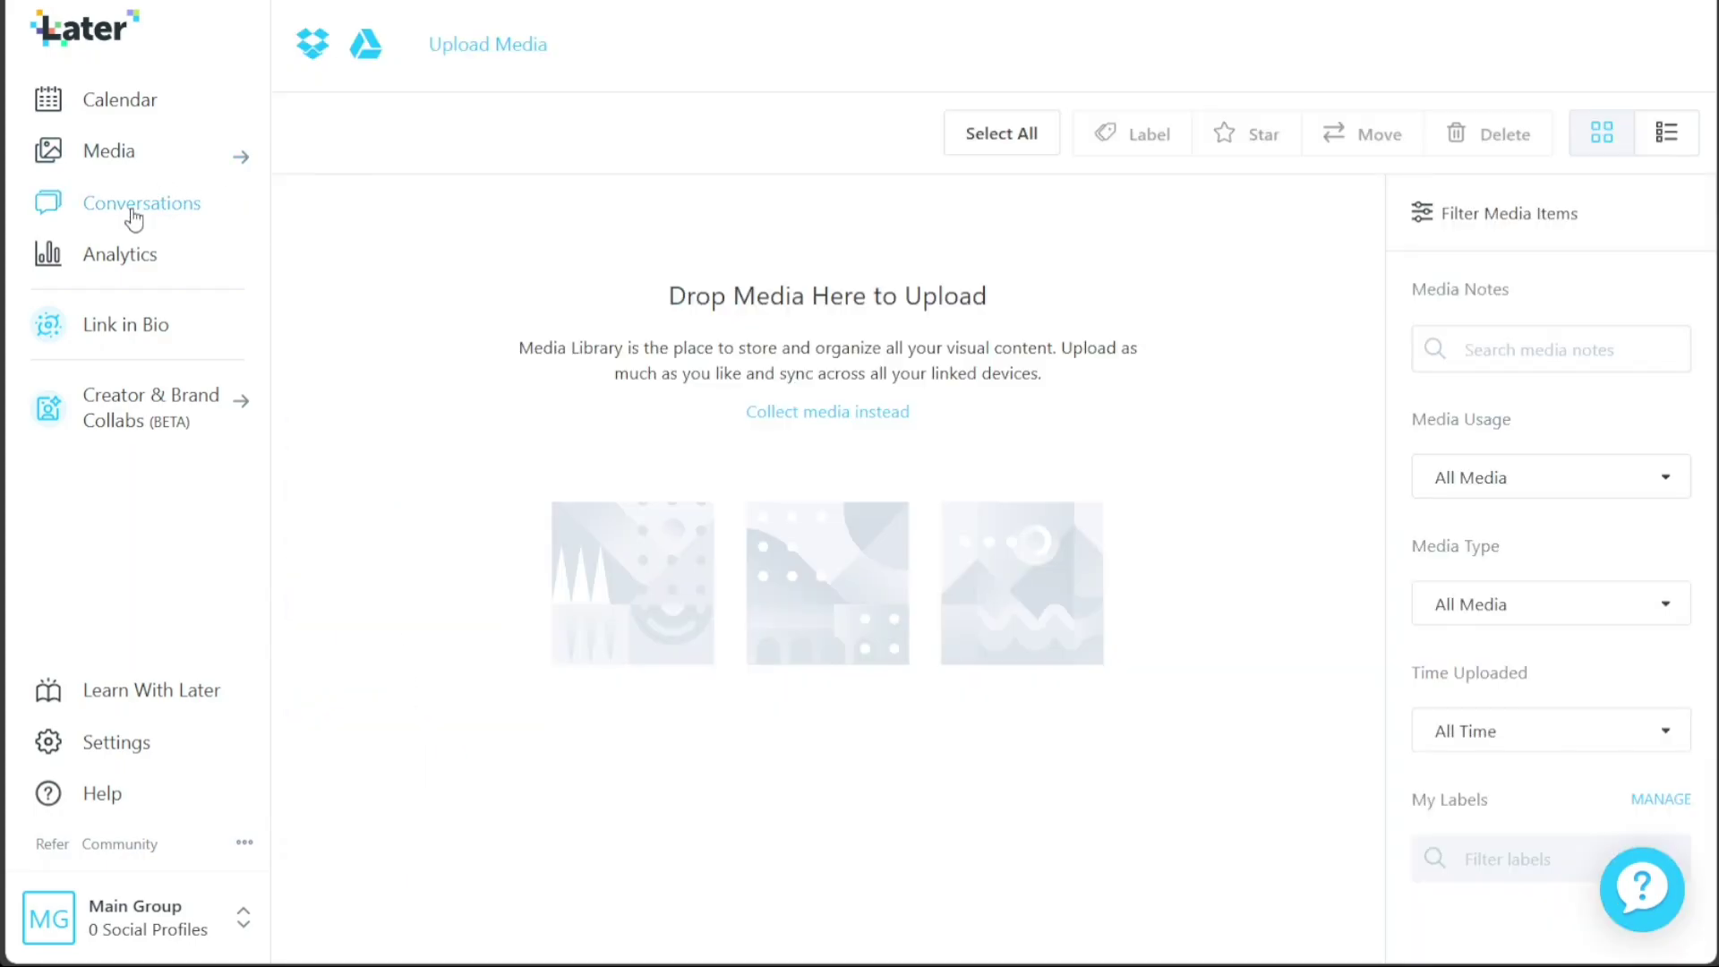
click(134, 215)
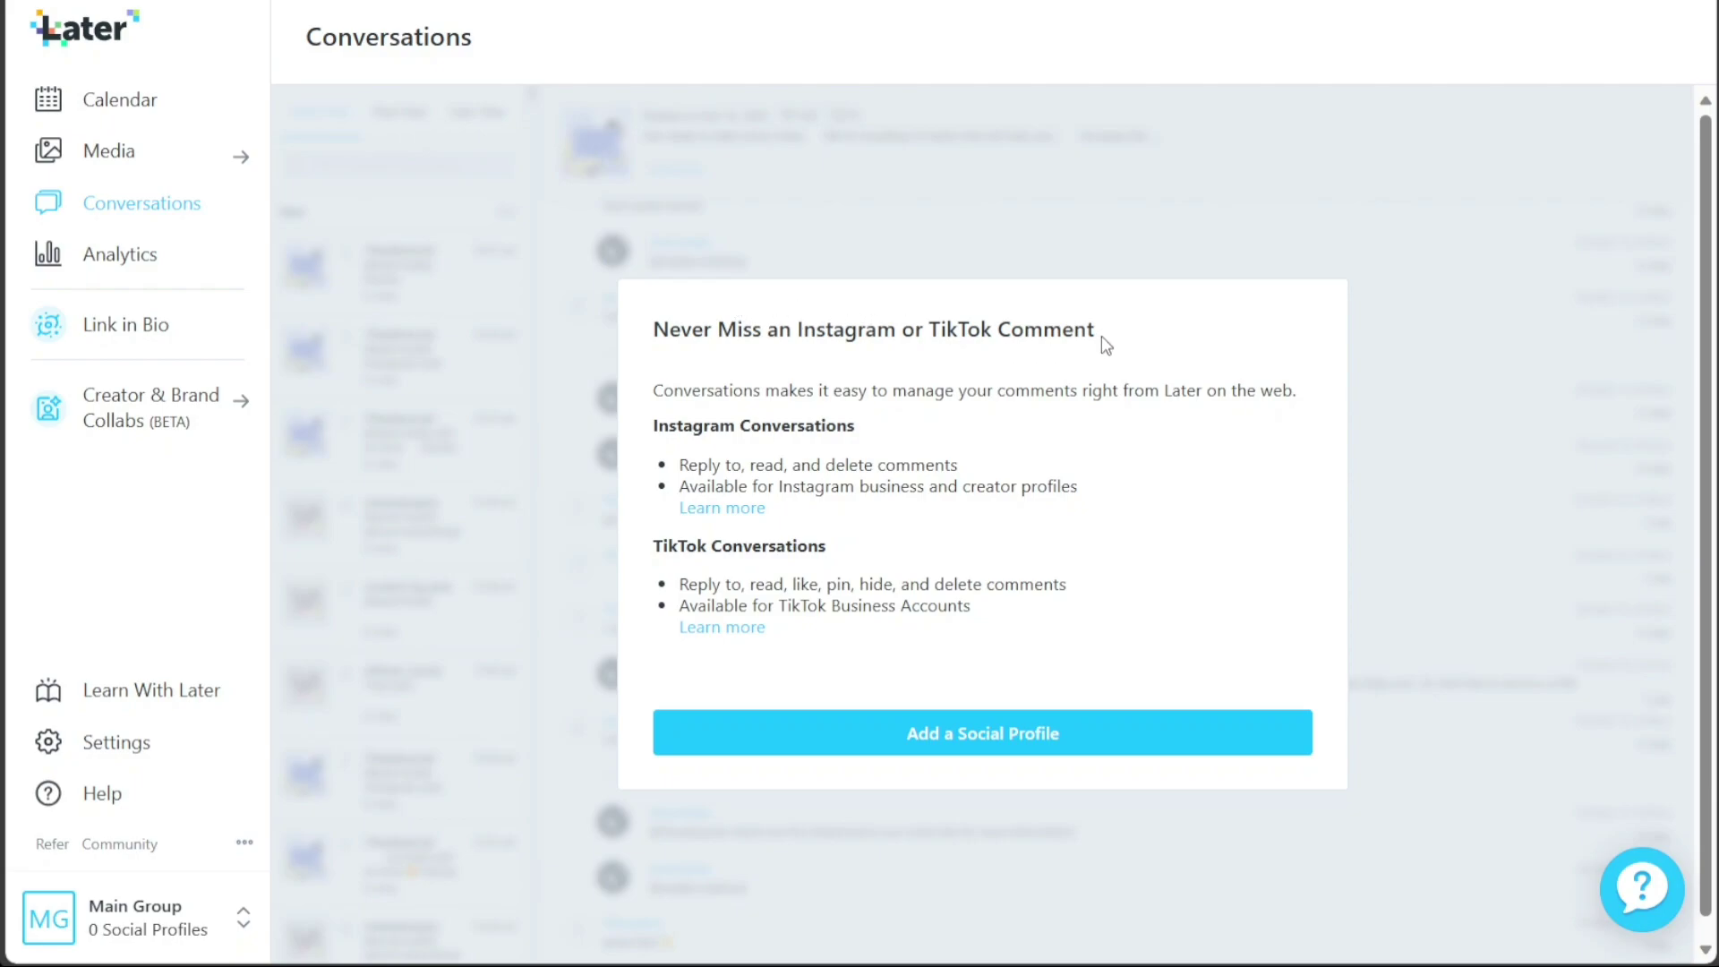
drag(1101, 331, 655, 333)
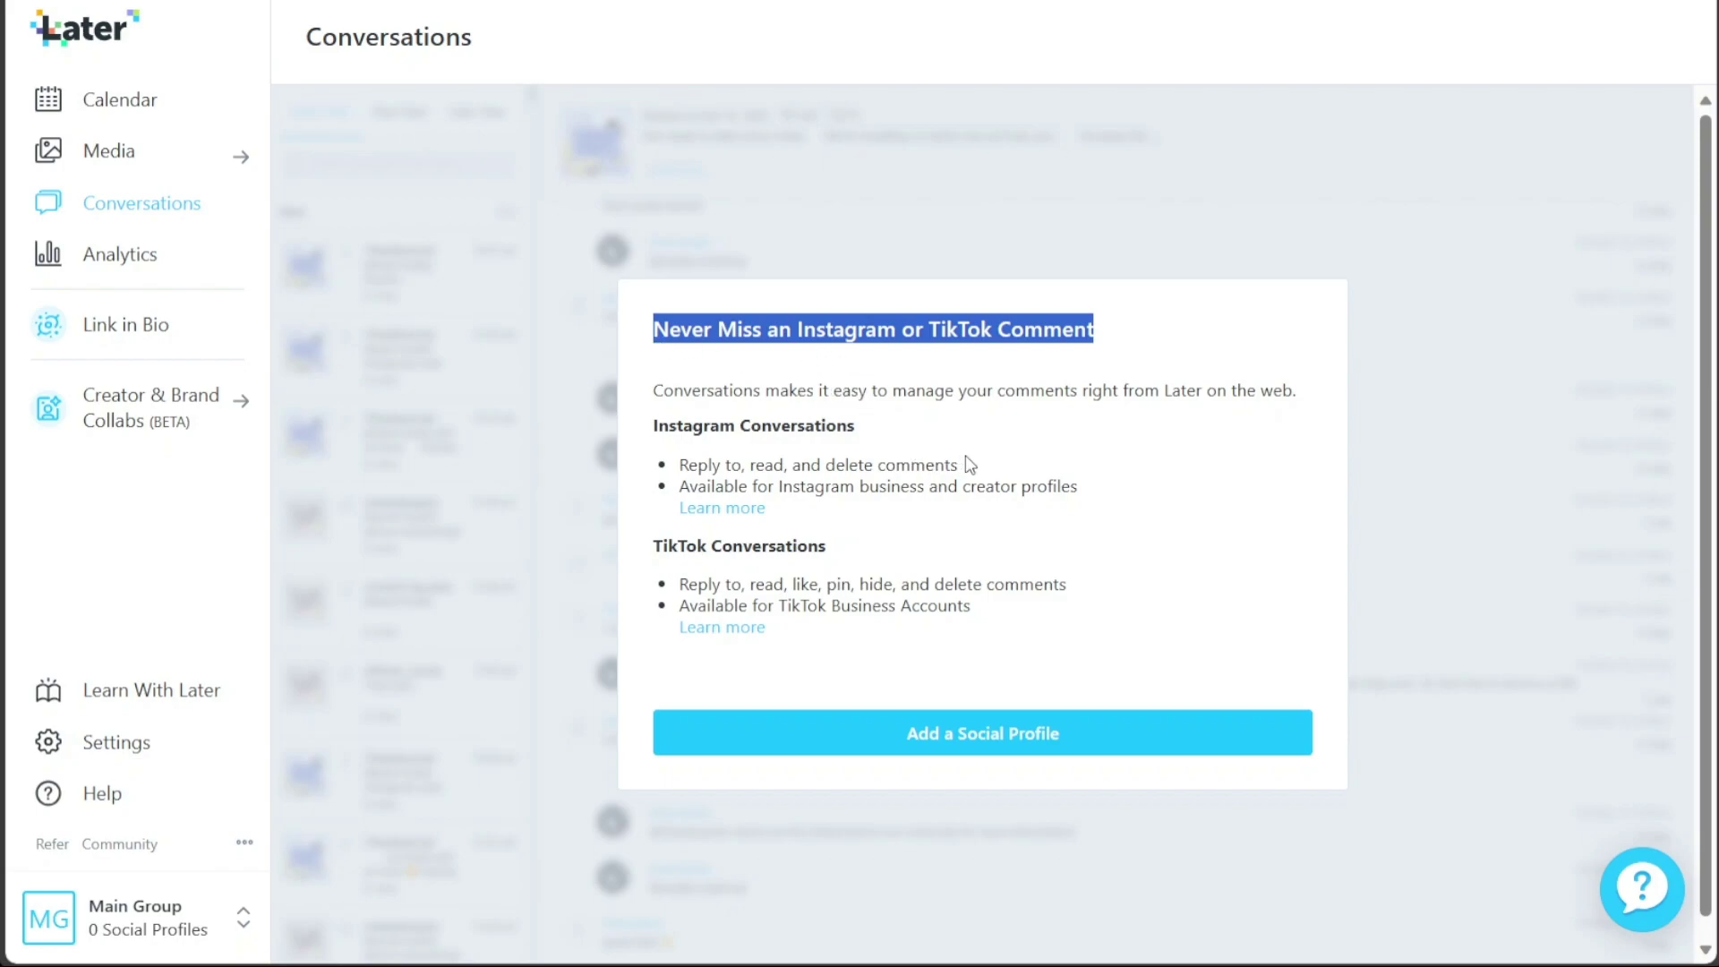
drag(965, 464, 678, 465)
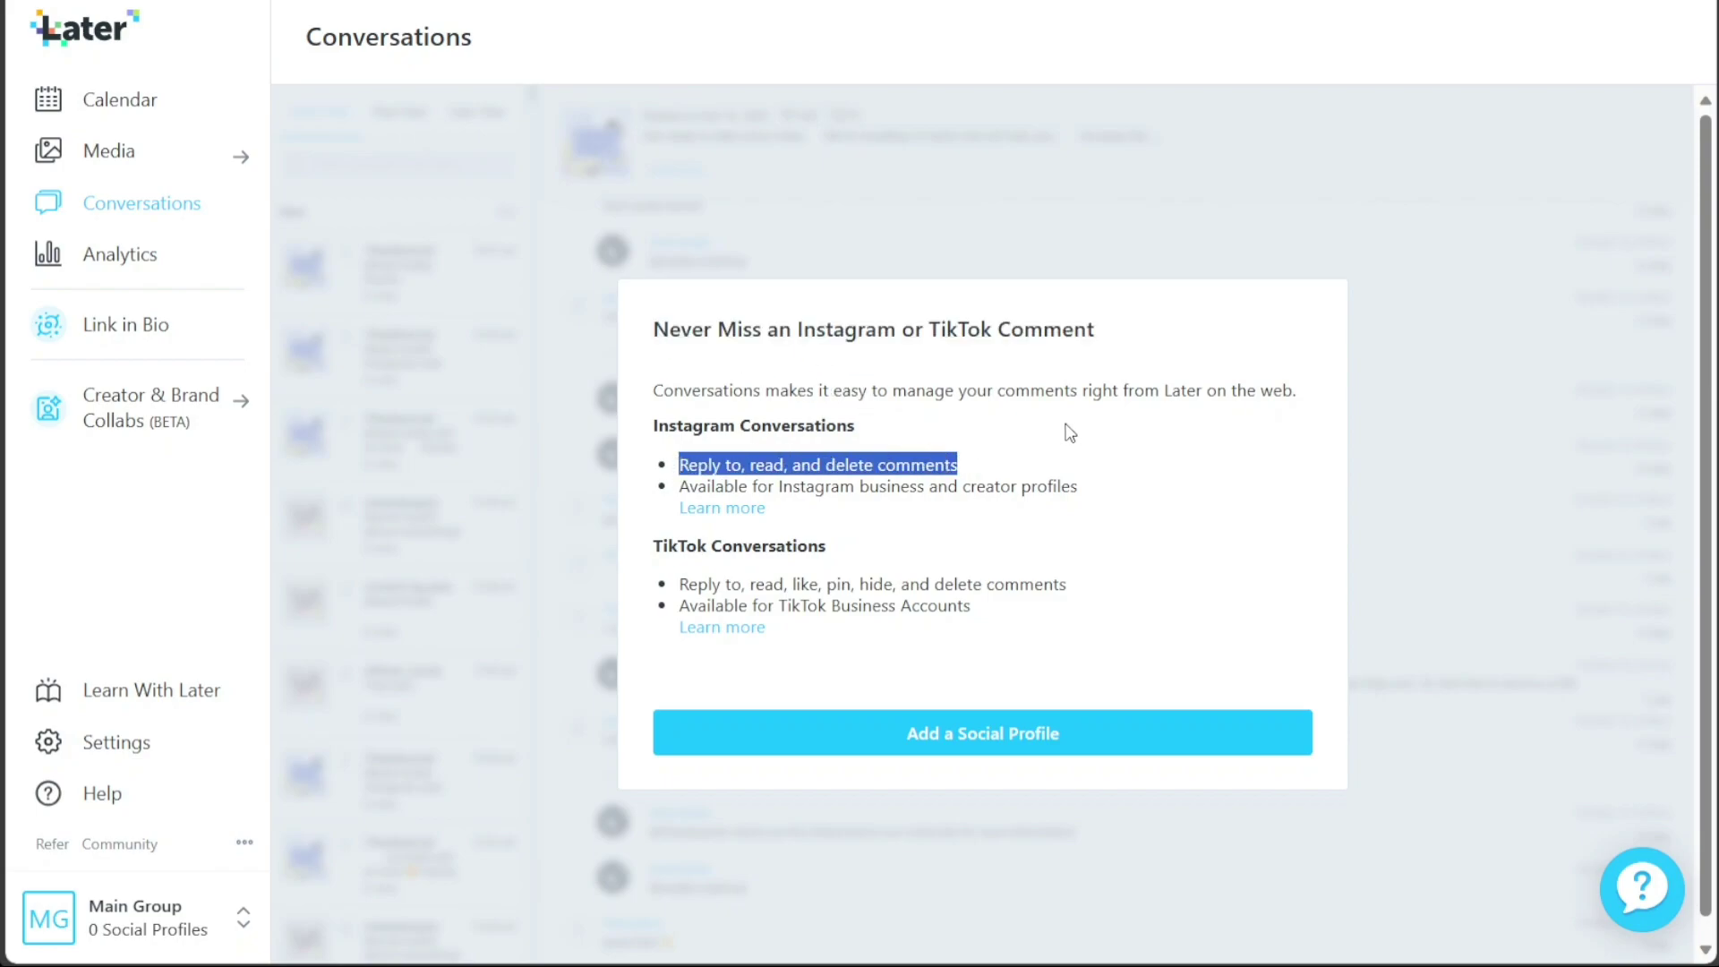
drag(1078, 486, 660, 487)
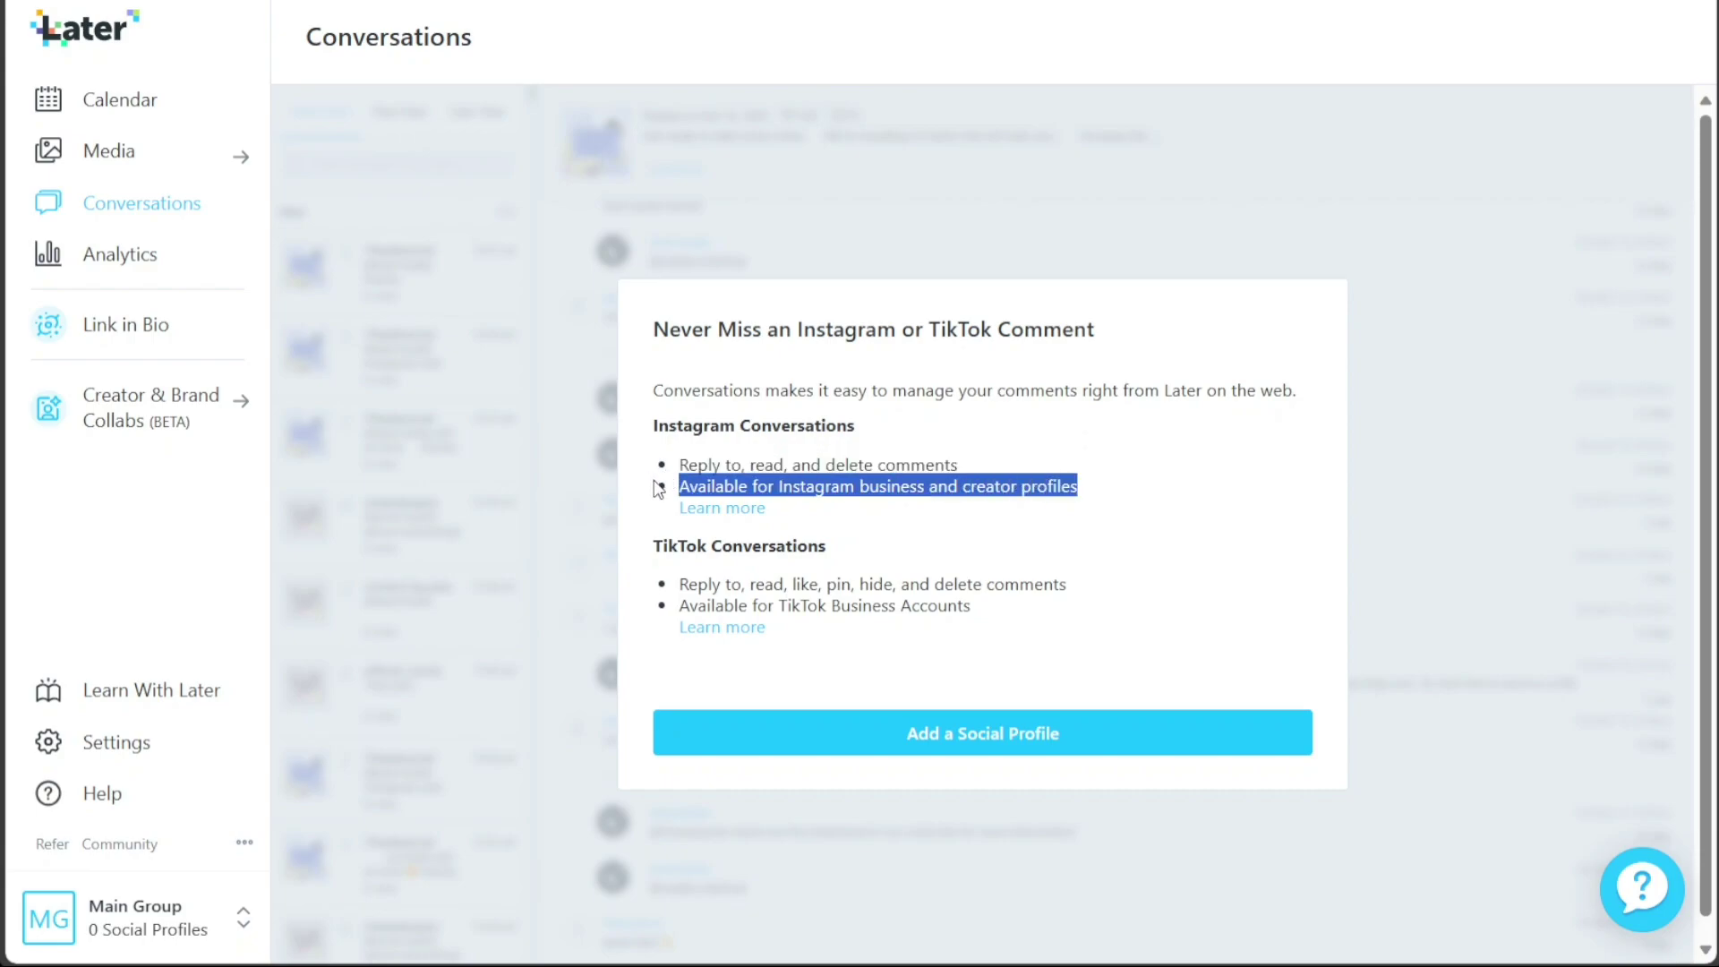
click(1087, 584)
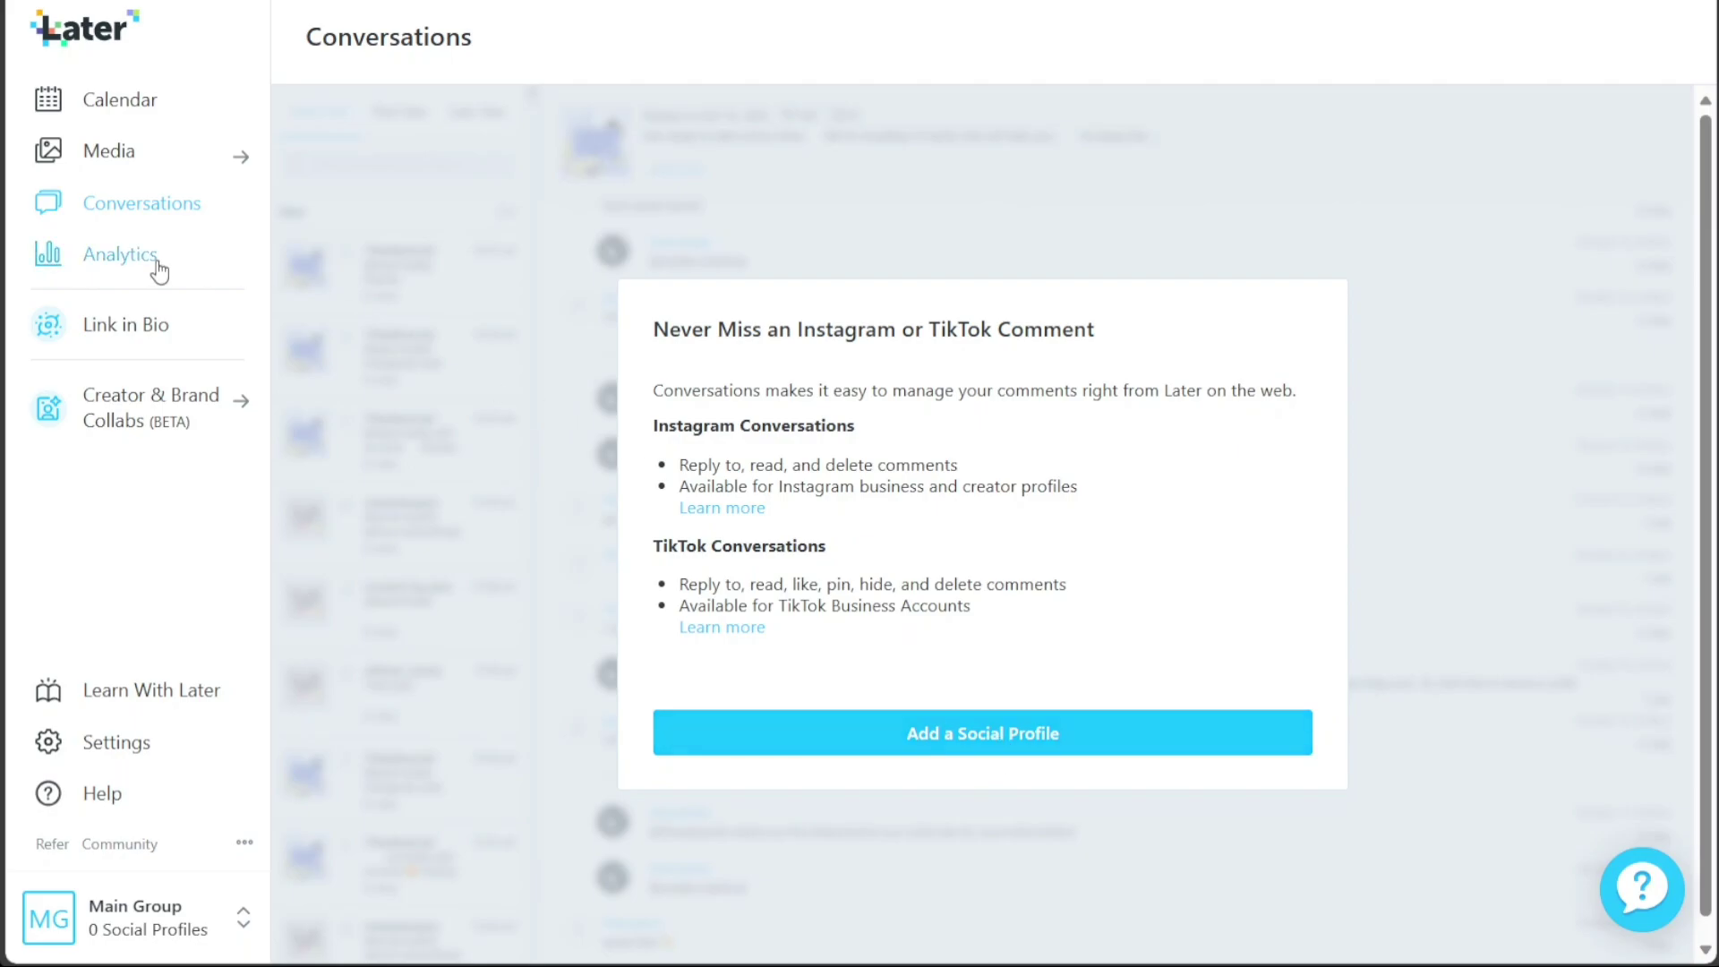
Step: Open Analytics and highlight its 'Track Your Growth With Analytics' heading
click(121, 255)
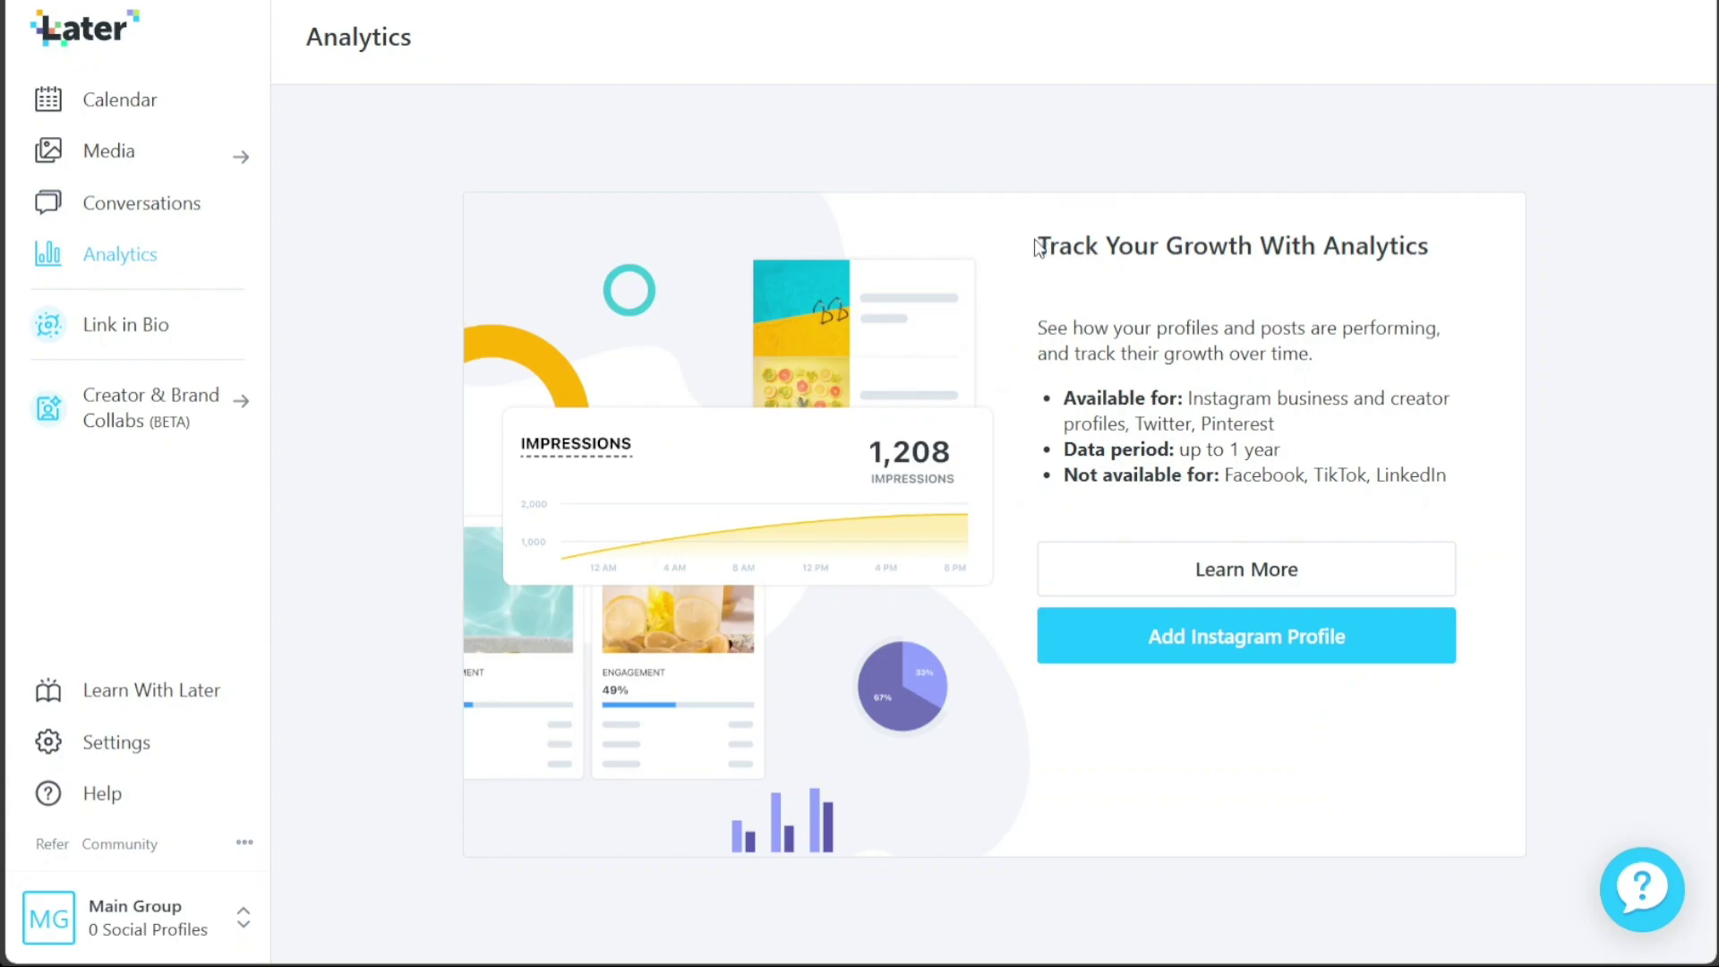
drag(1036, 247, 1441, 234)
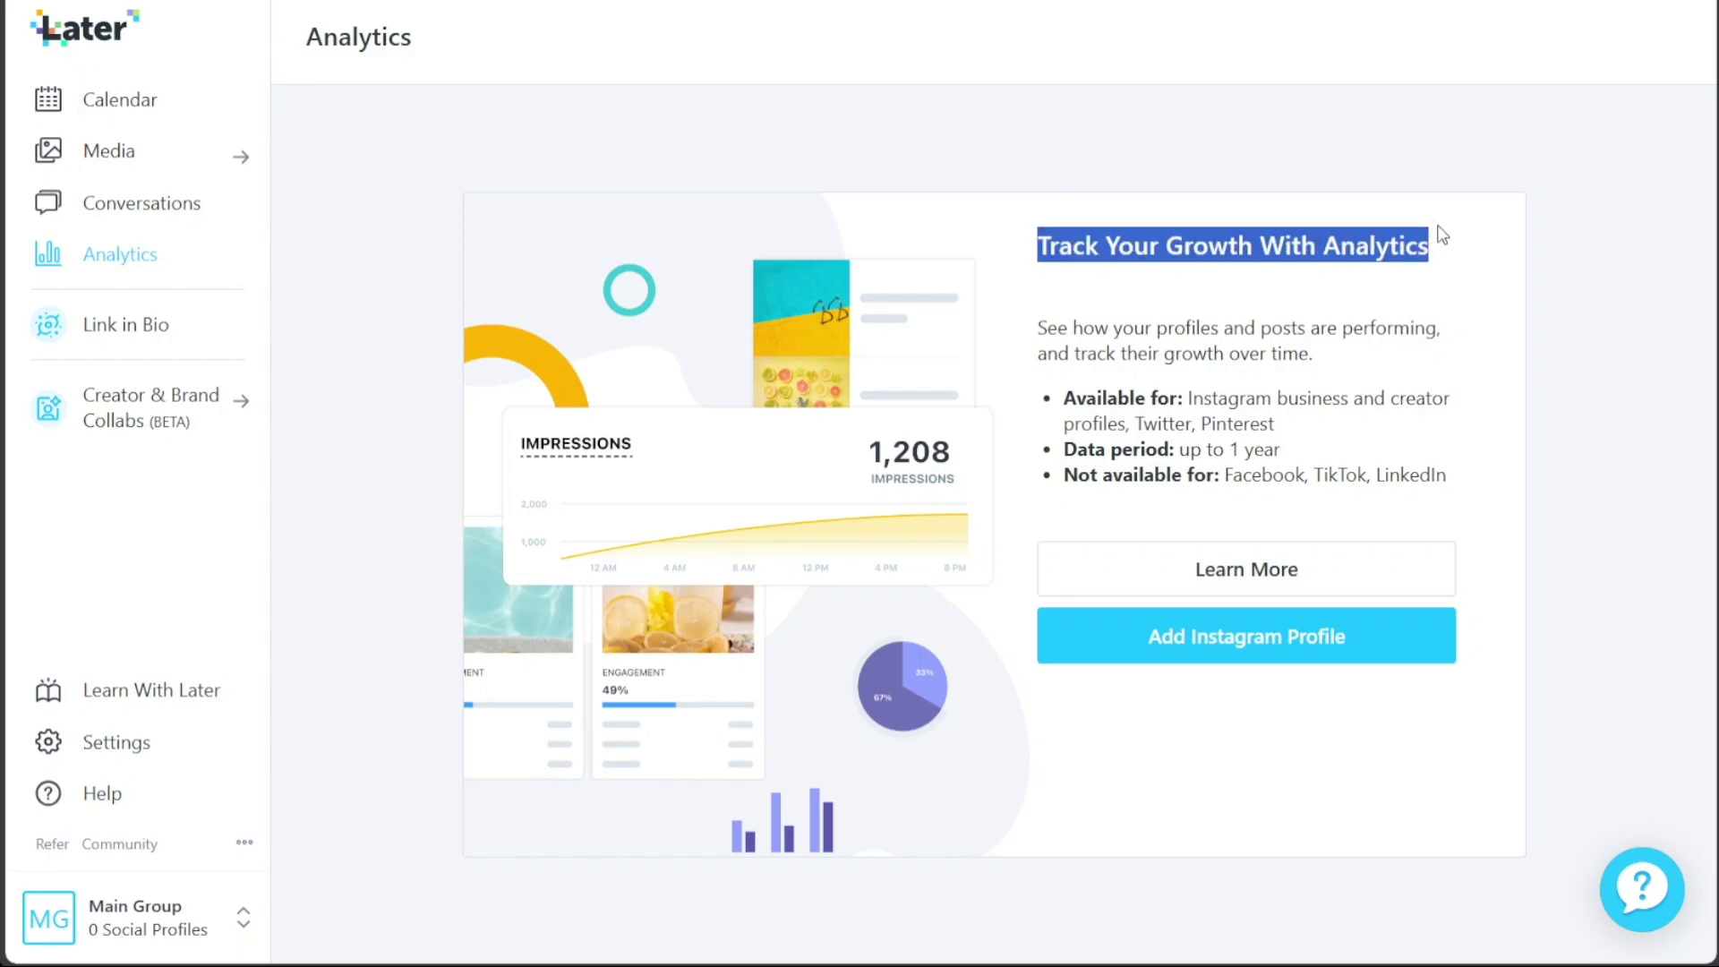
click(1305, 370)
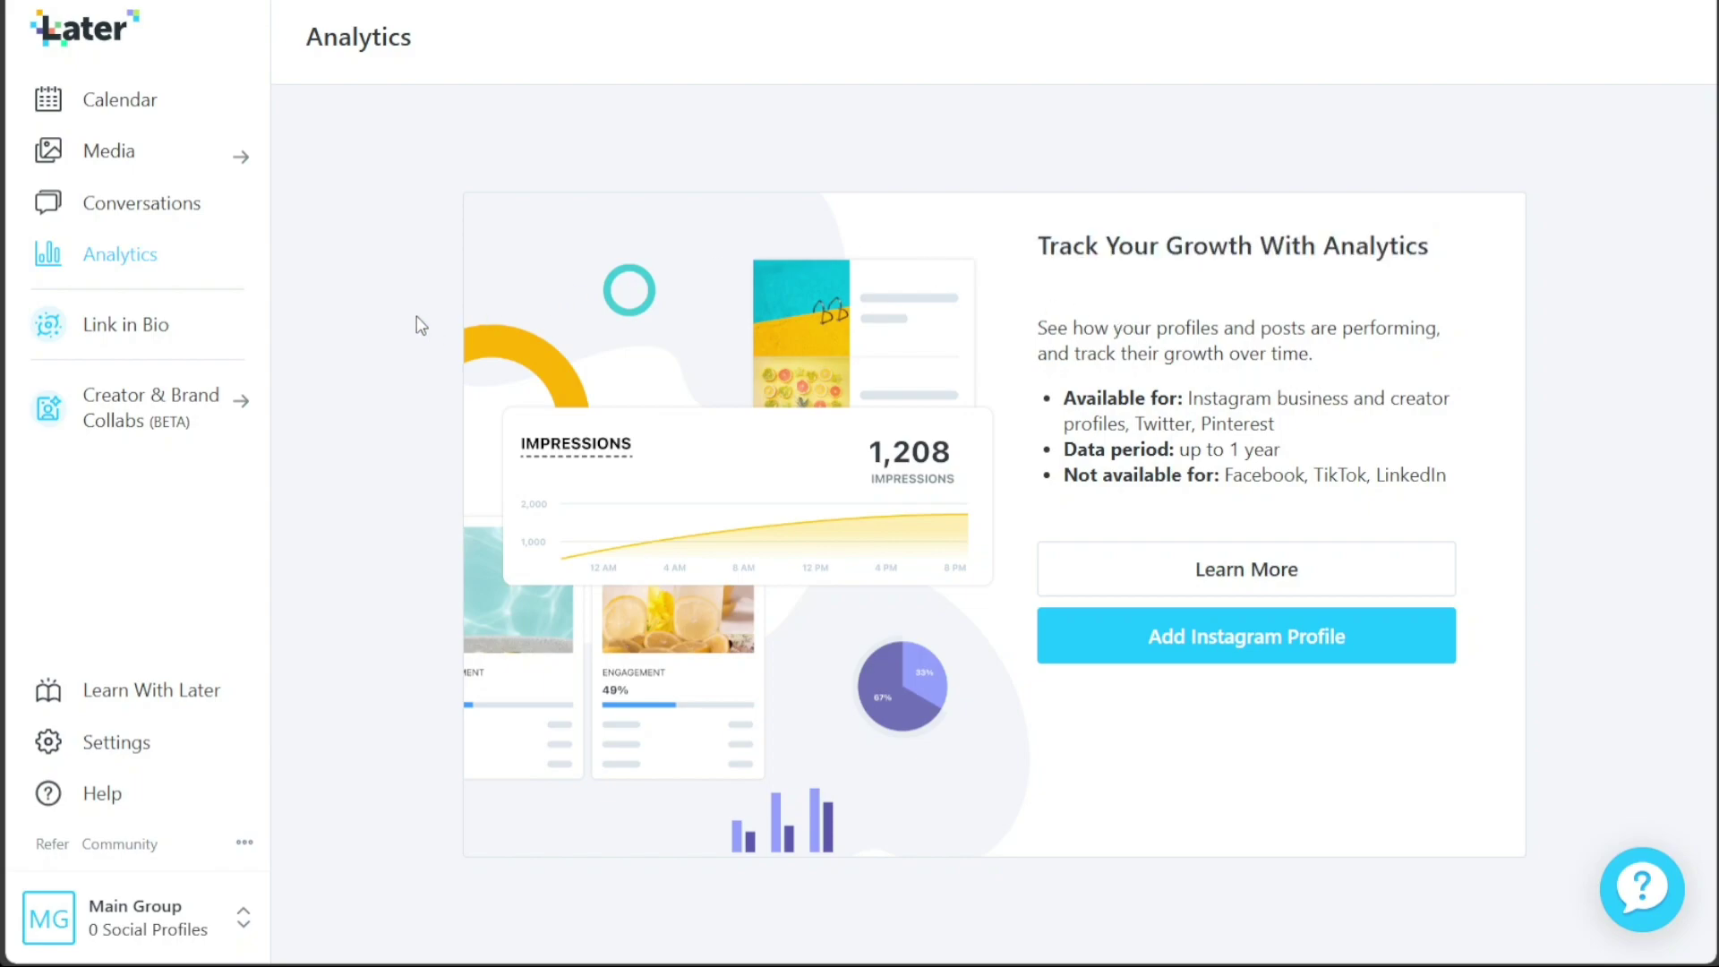
Step: Open Link in Bio to see the Linkin.bio preview and its Connect Instagram panel
click(149, 347)
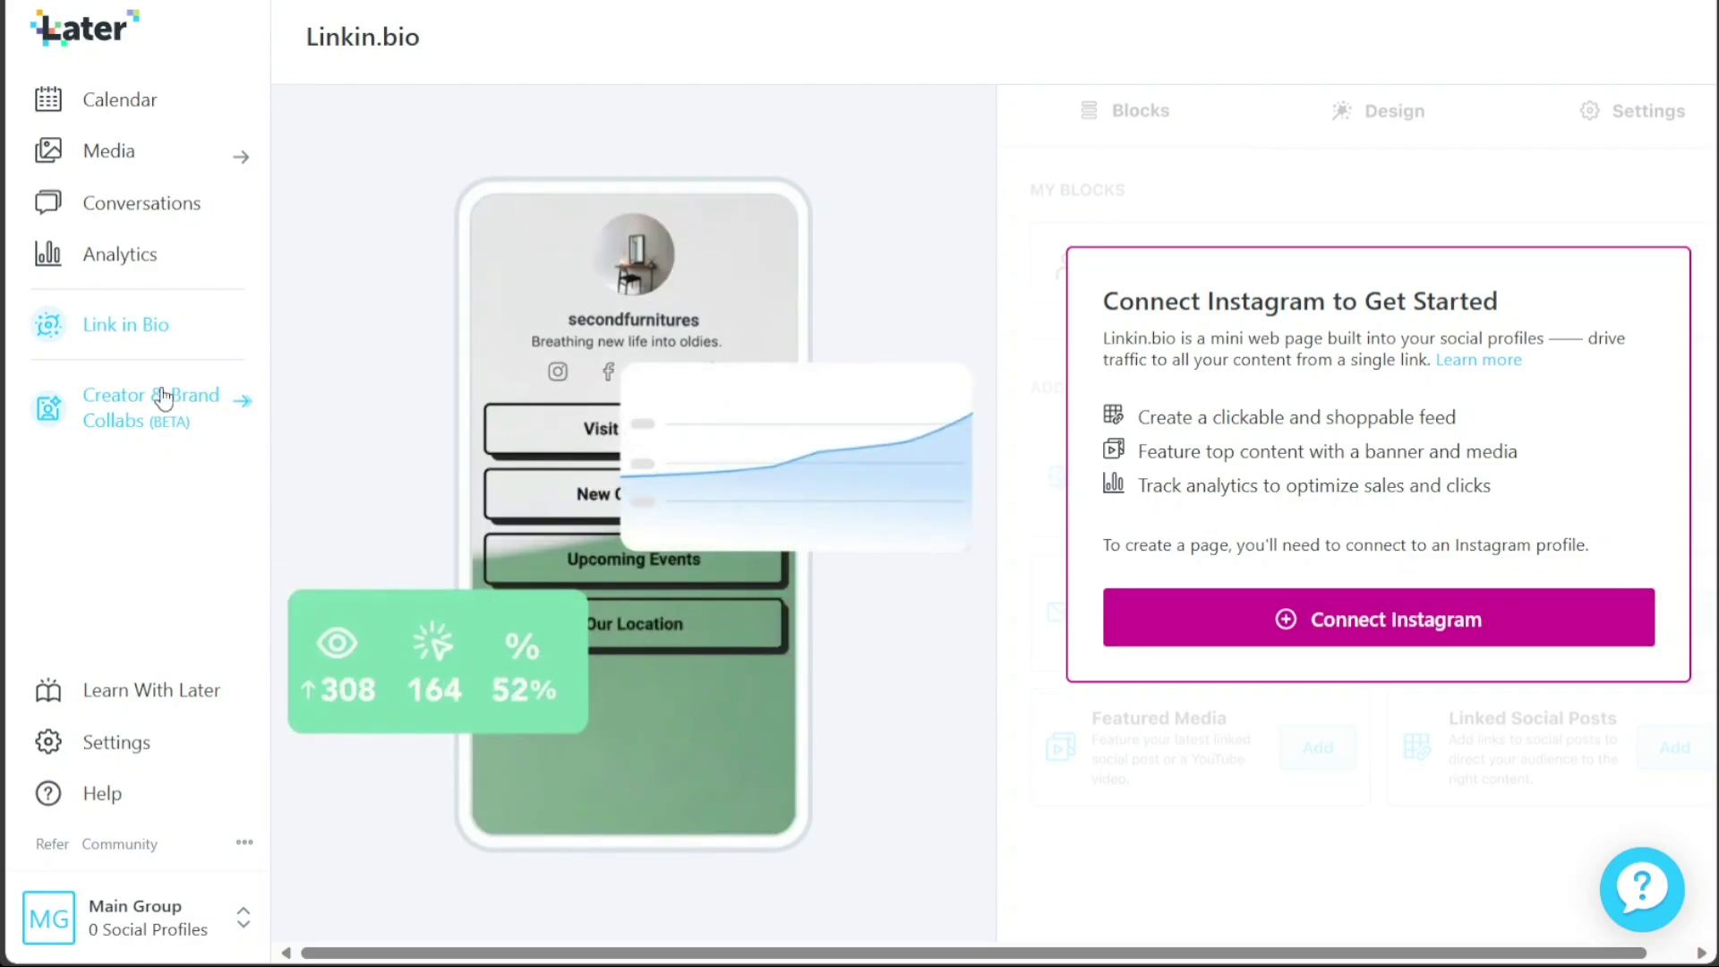
Step: Show the Creator & Brand Collabs menu: Creator Home, Media Kit, Find Campaigns, Brand Home, Find Creators
click(161, 398)
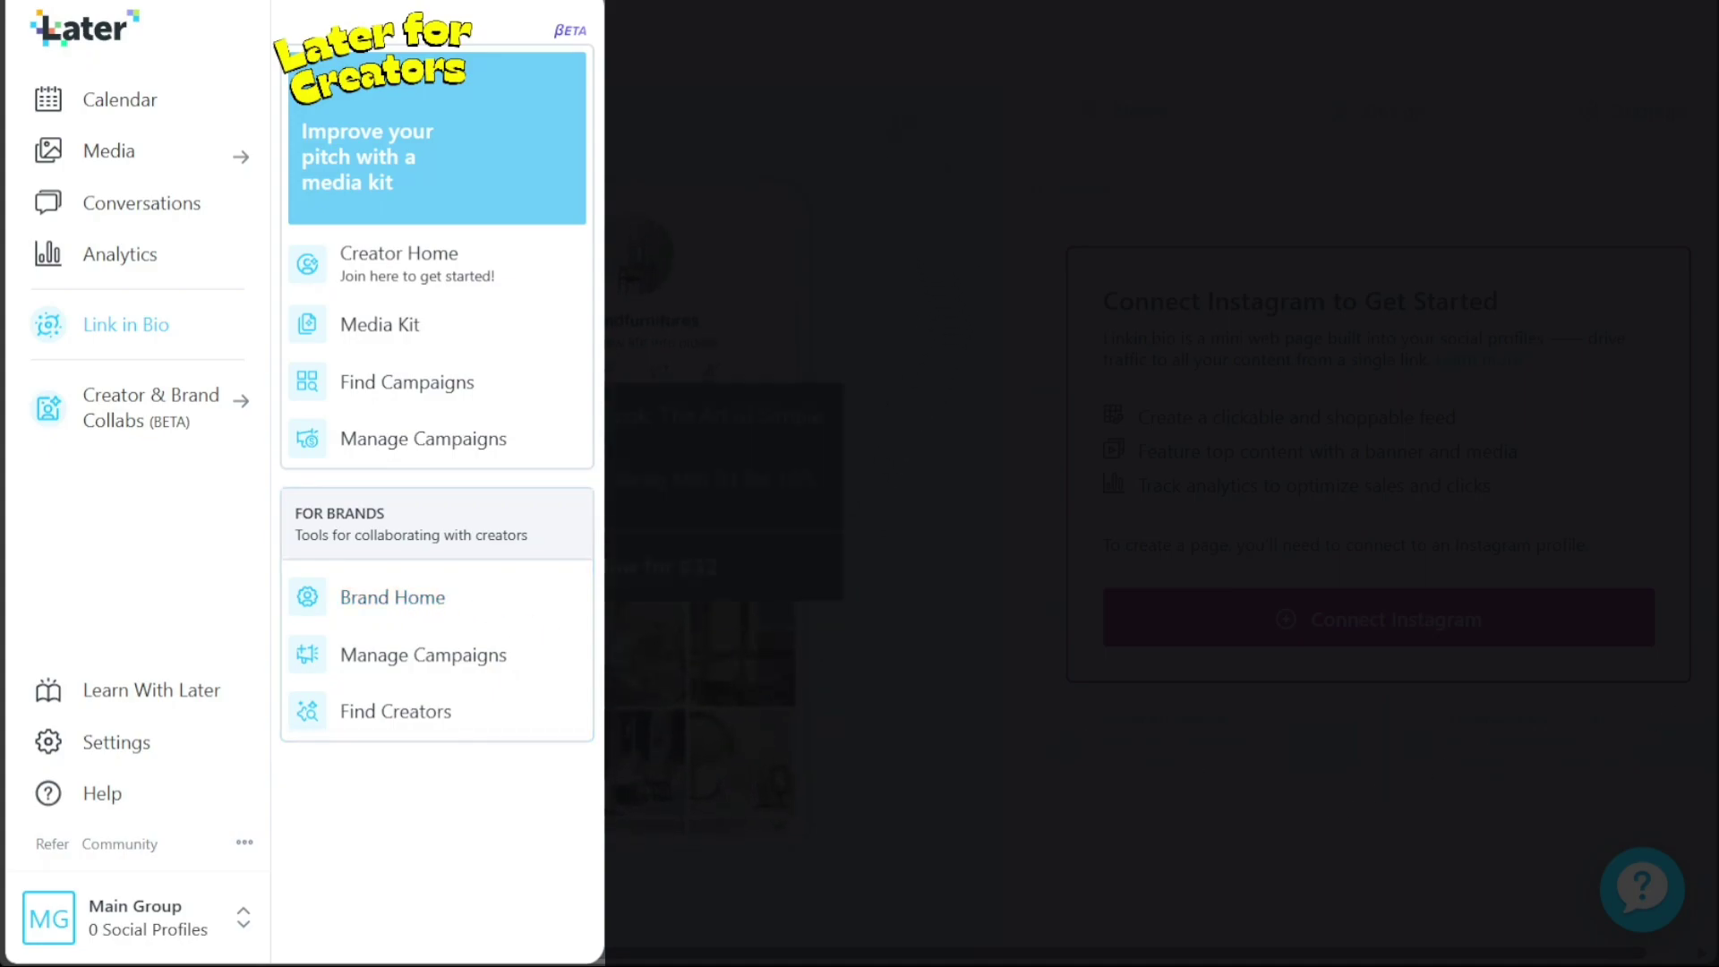
Step: Close the collabs menu and list the access groups, showing Main Group with 0 social profiles
click(438, 599)
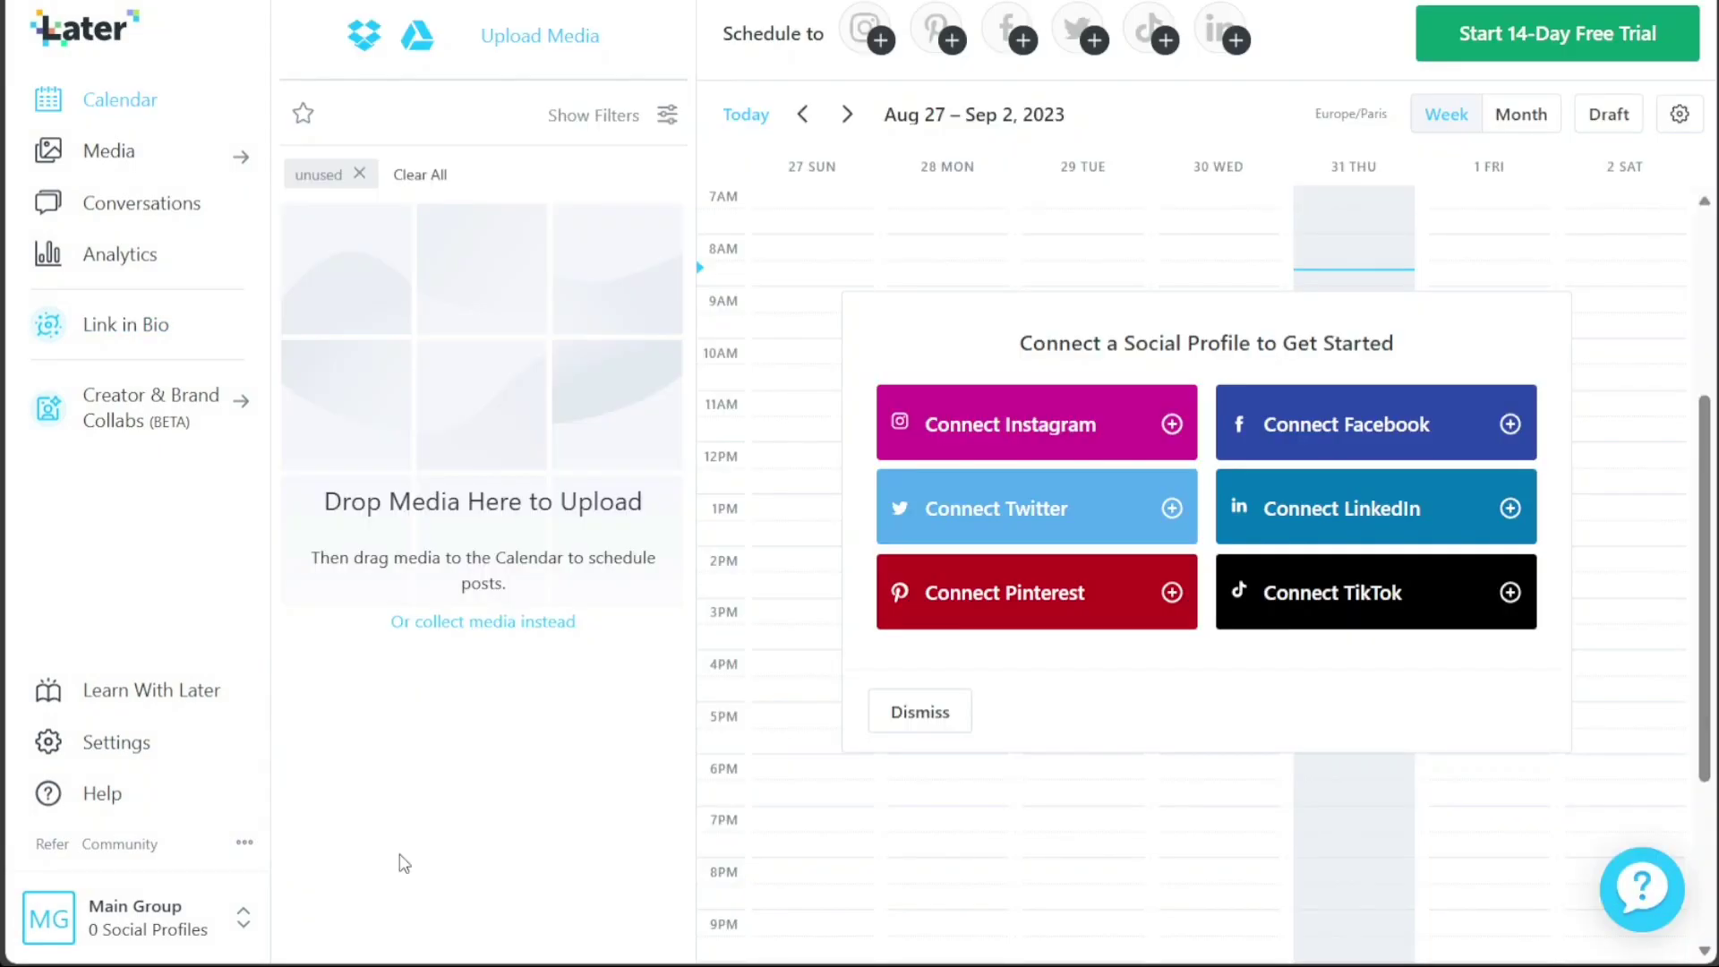
click(170, 942)
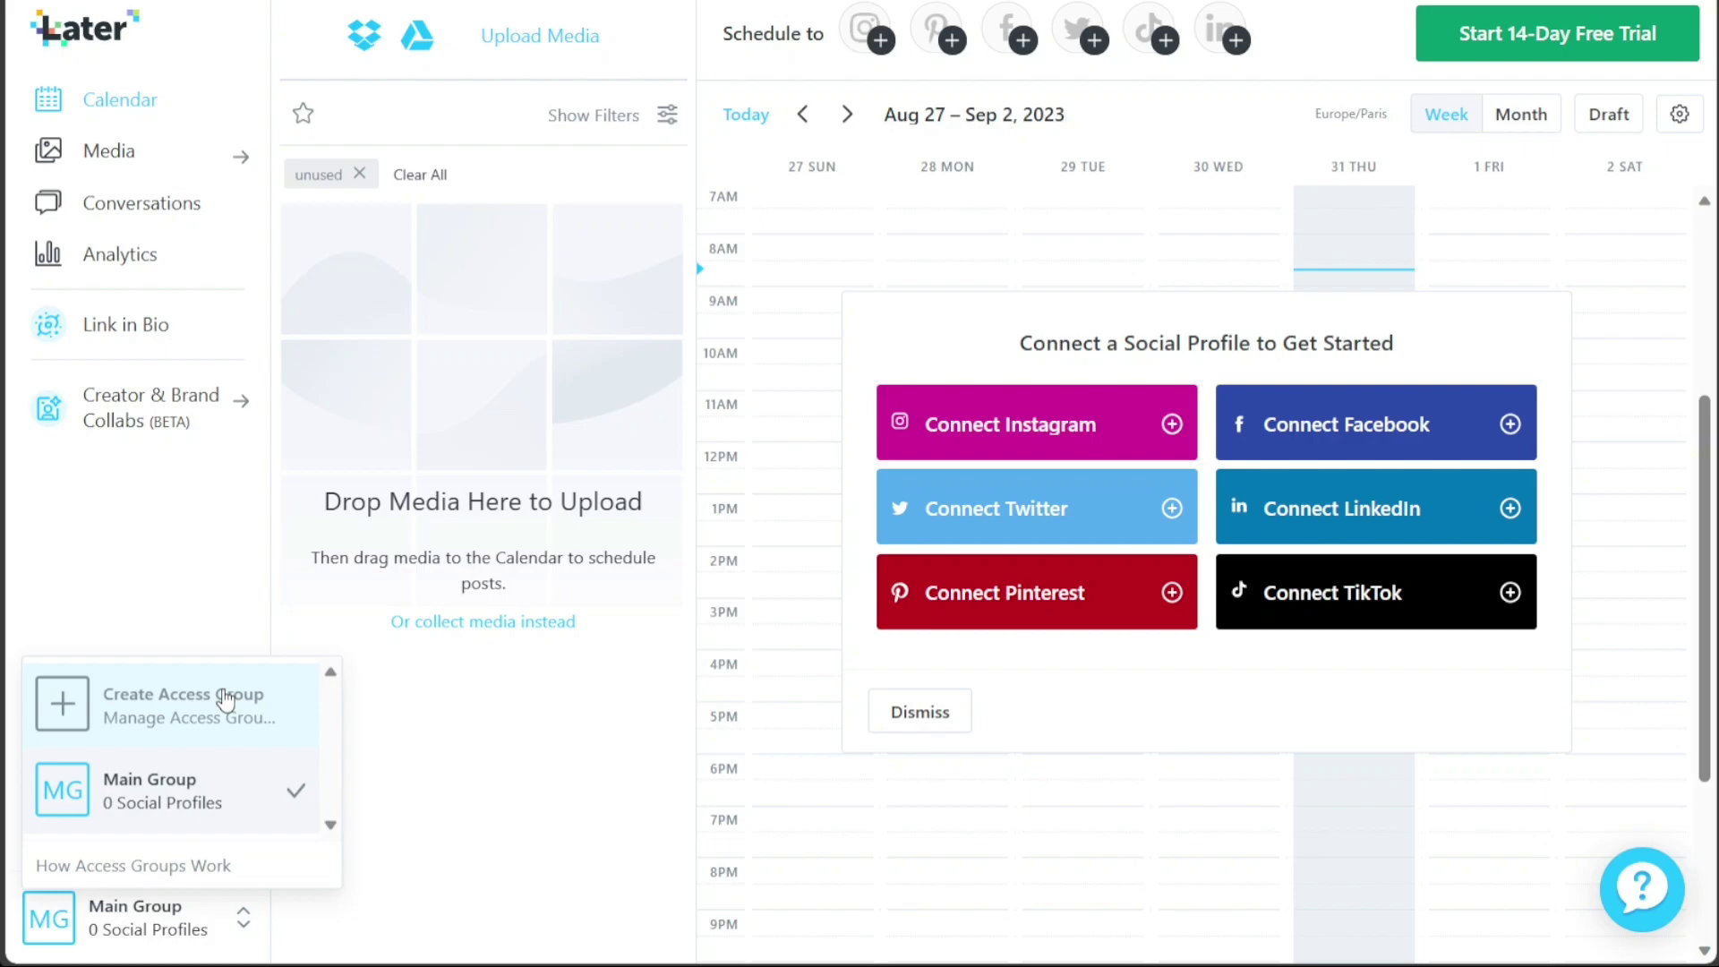
Step: Dismiss the access group list, leaving the Aug 27 – Sep 2, 2023 calendar week
click(421, 774)
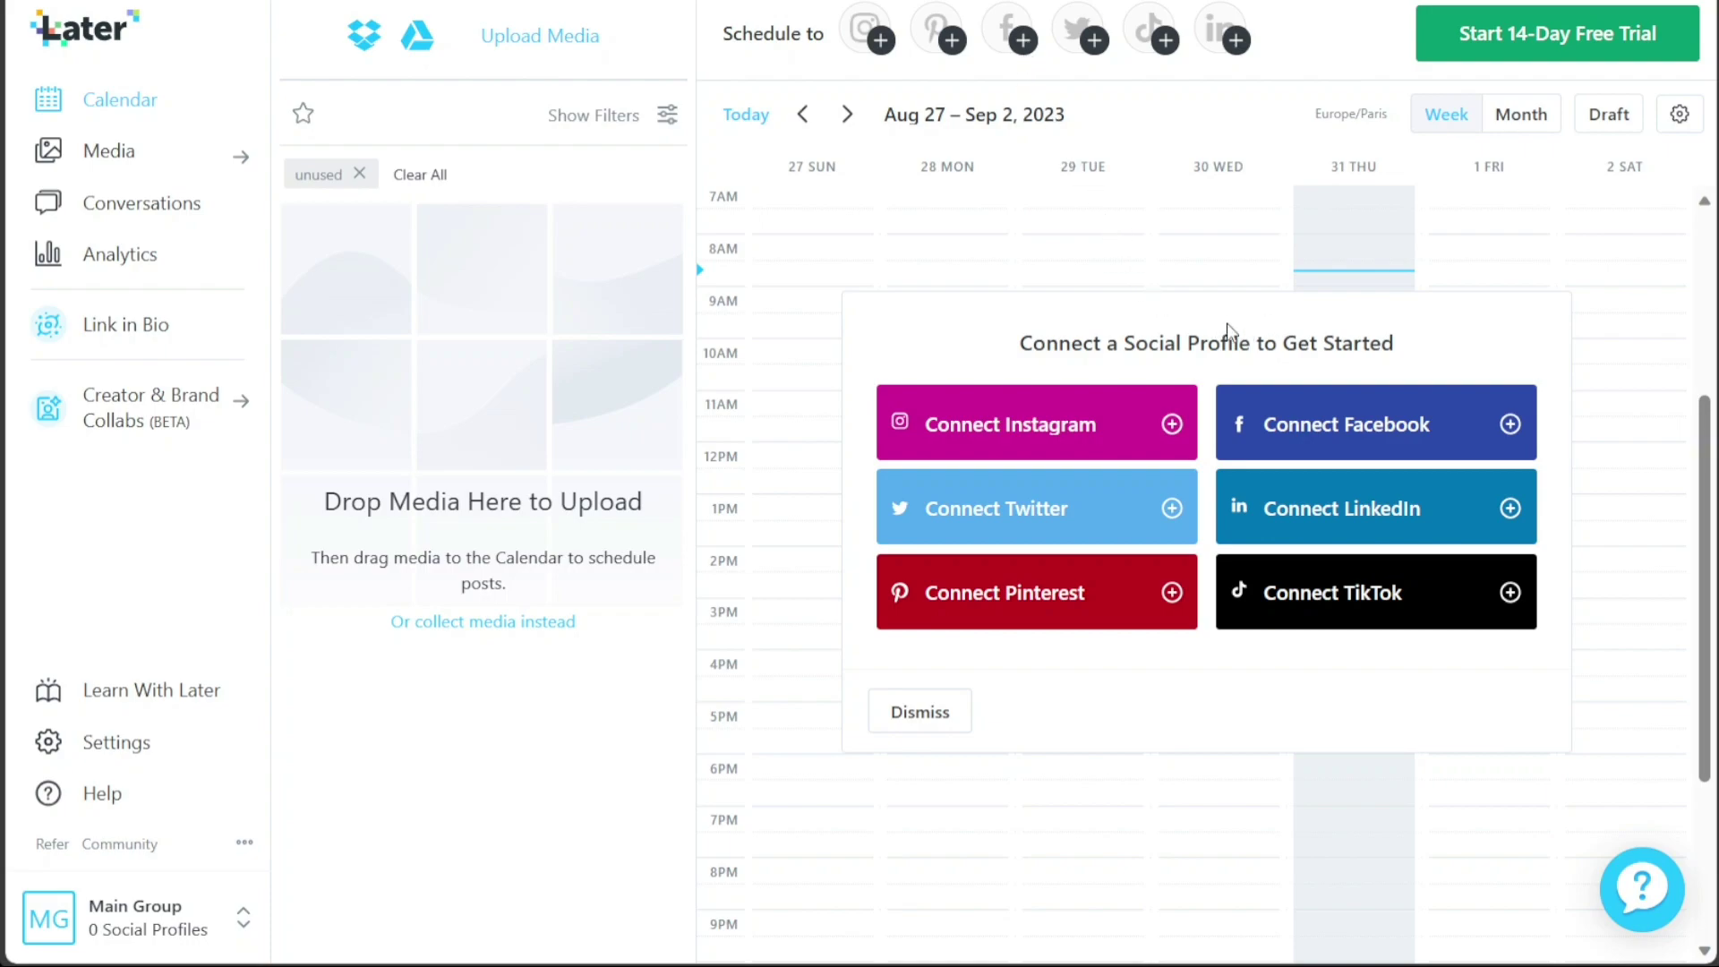
drag(1020, 356, 1409, 347)
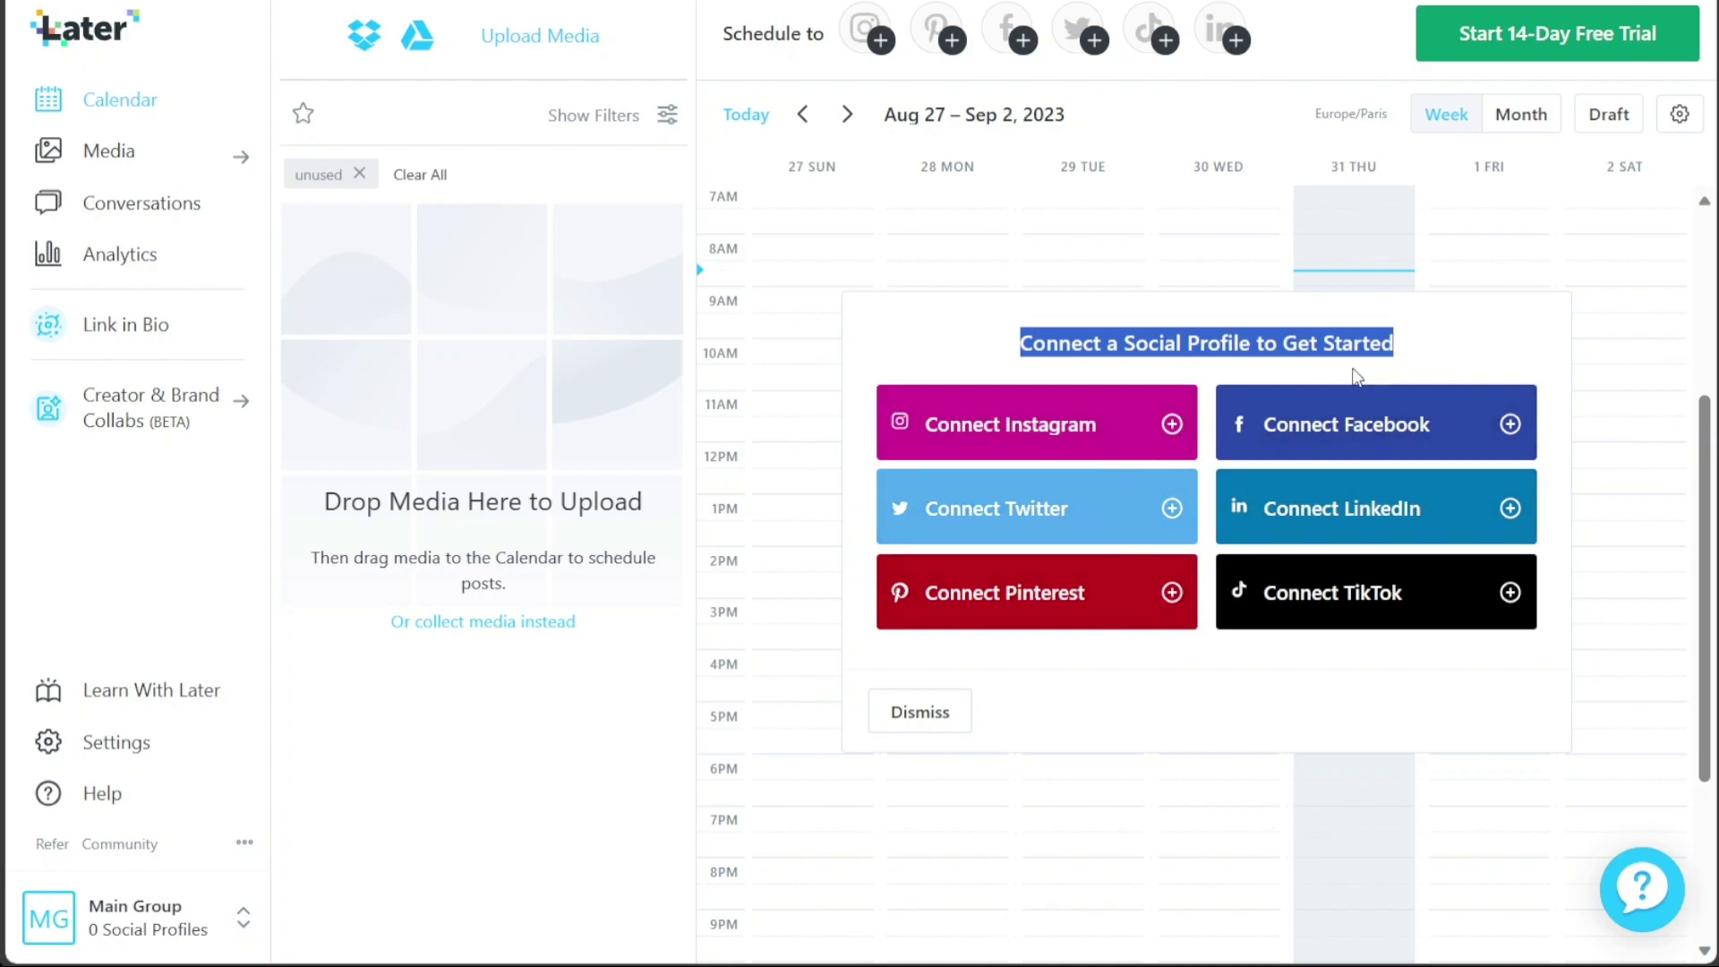
click(1404, 356)
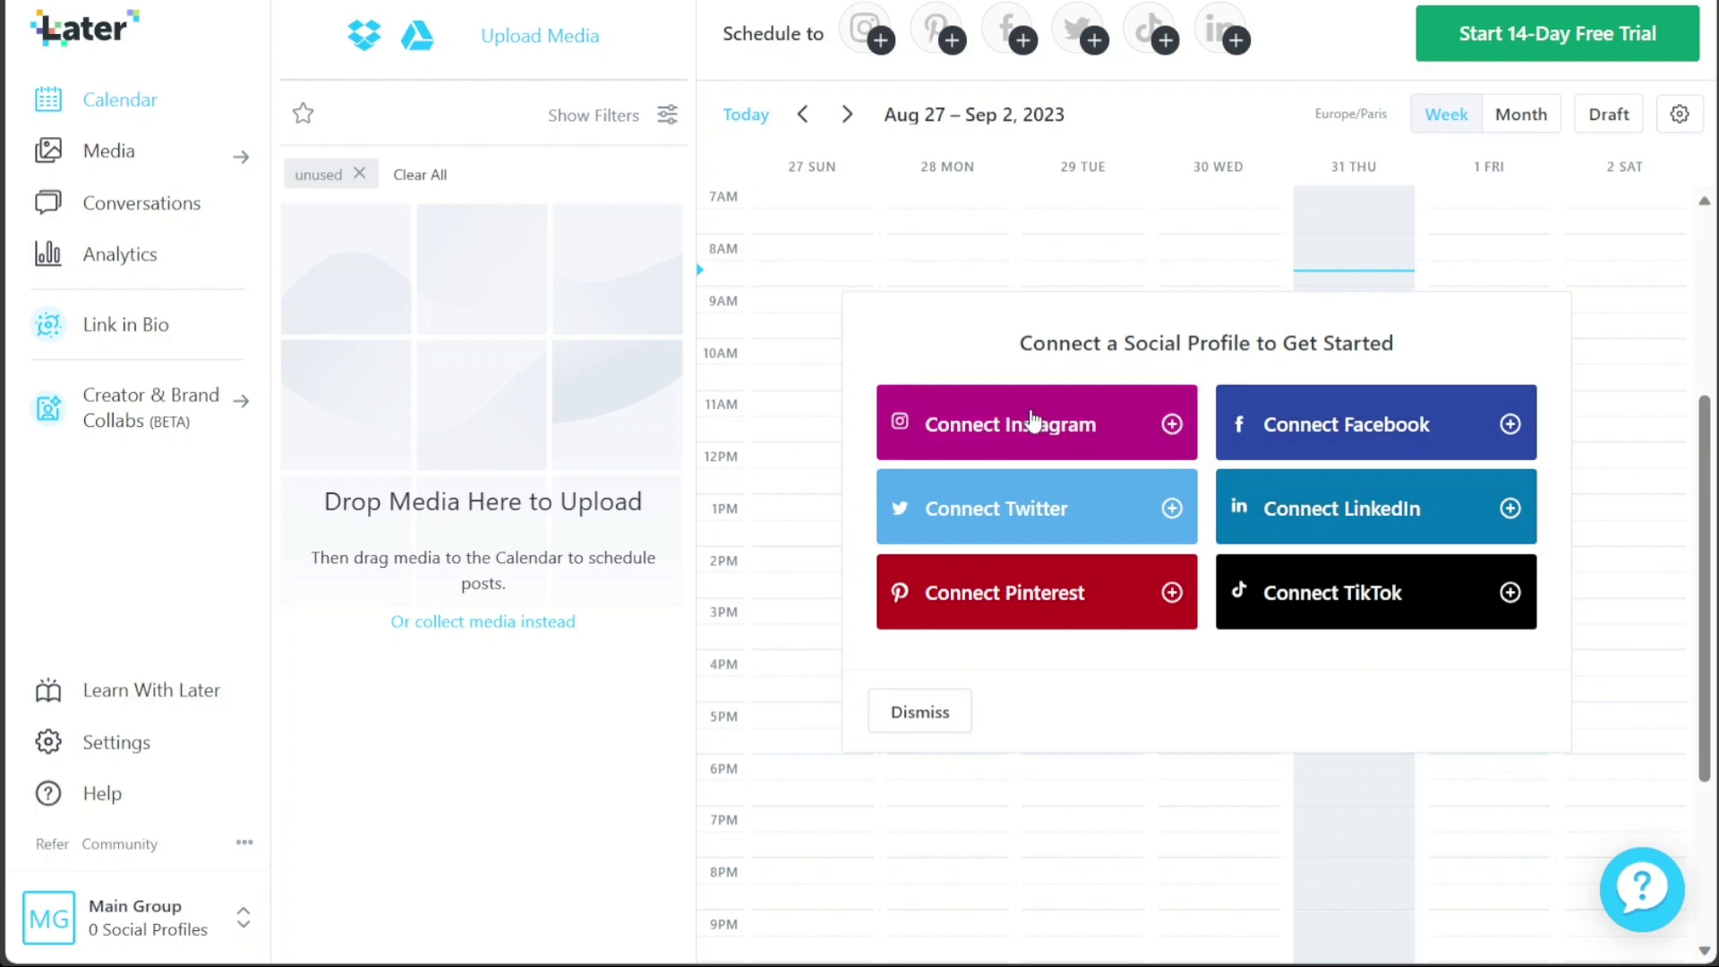
click(1074, 430)
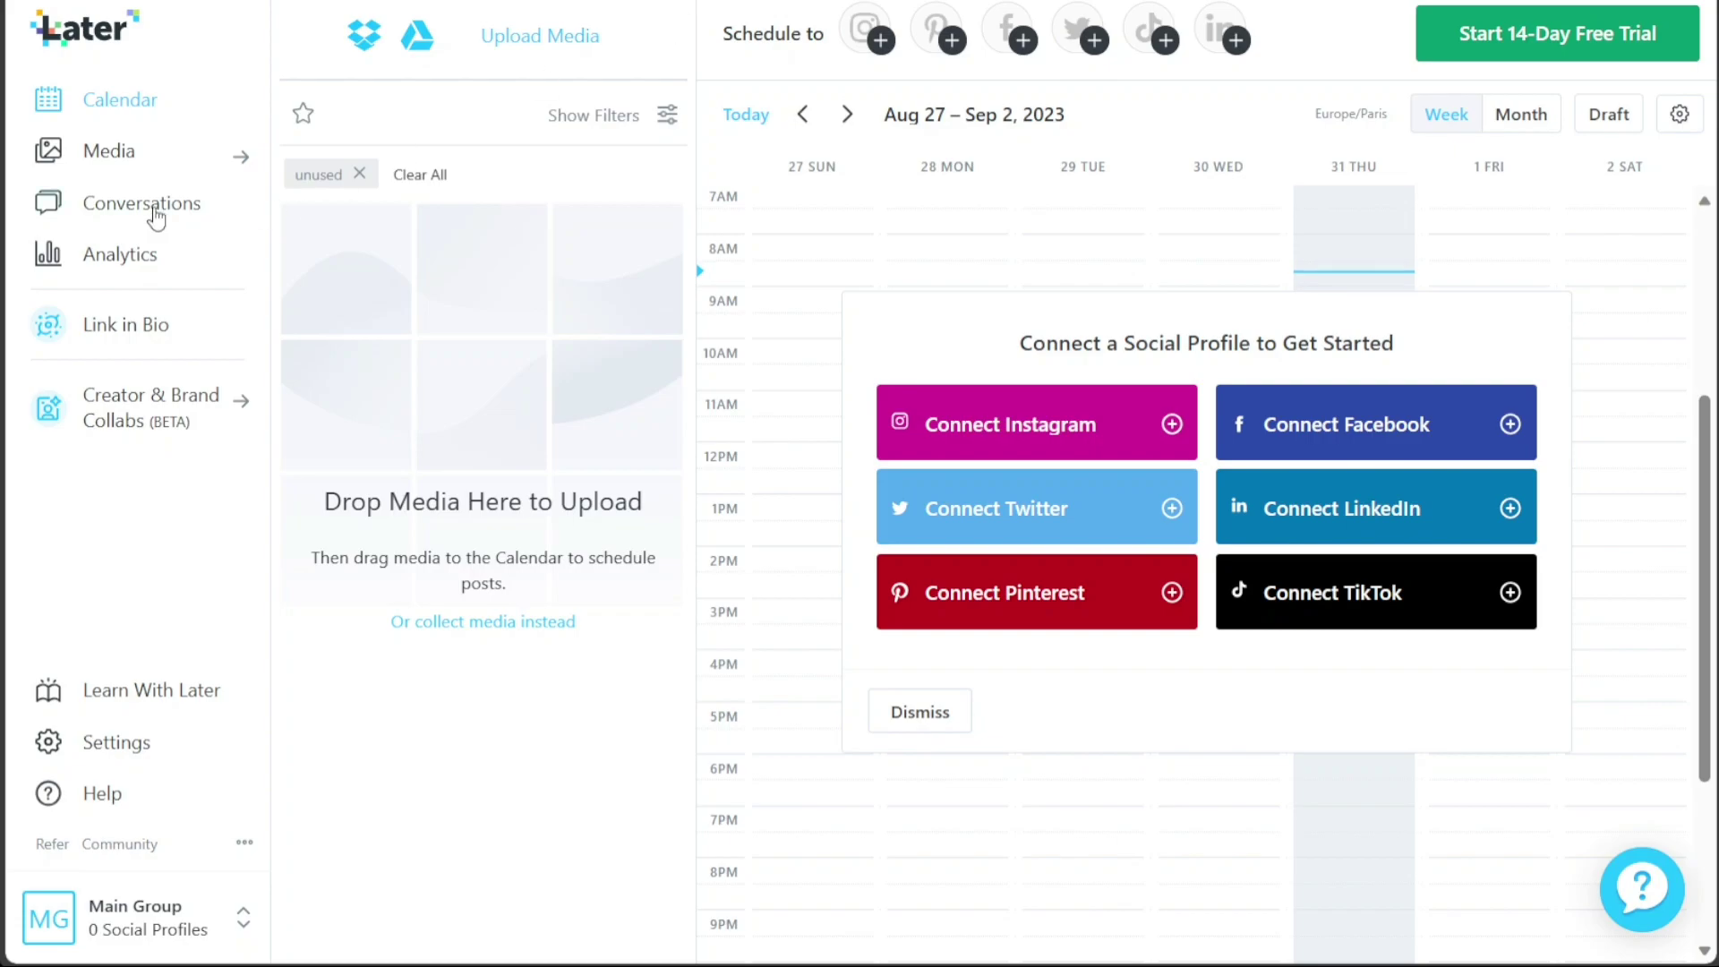
Step: Open the empty Media Library from the sidebar's Media menu
mouse_move(112, 161)
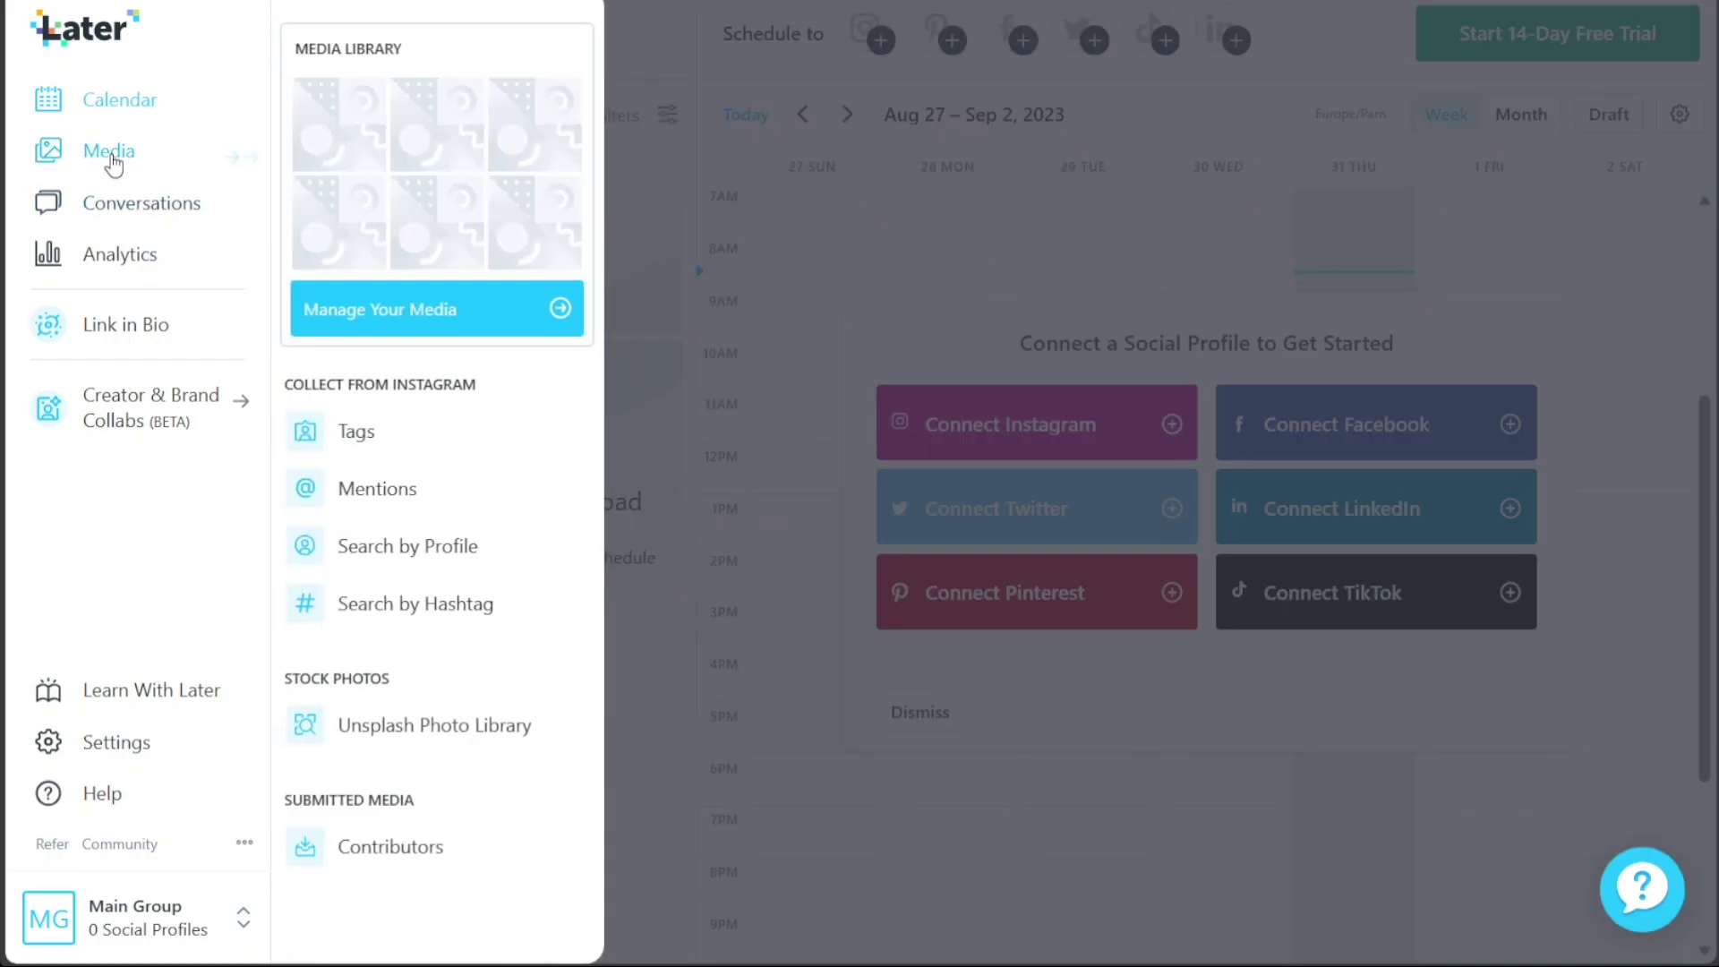
click(438, 309)
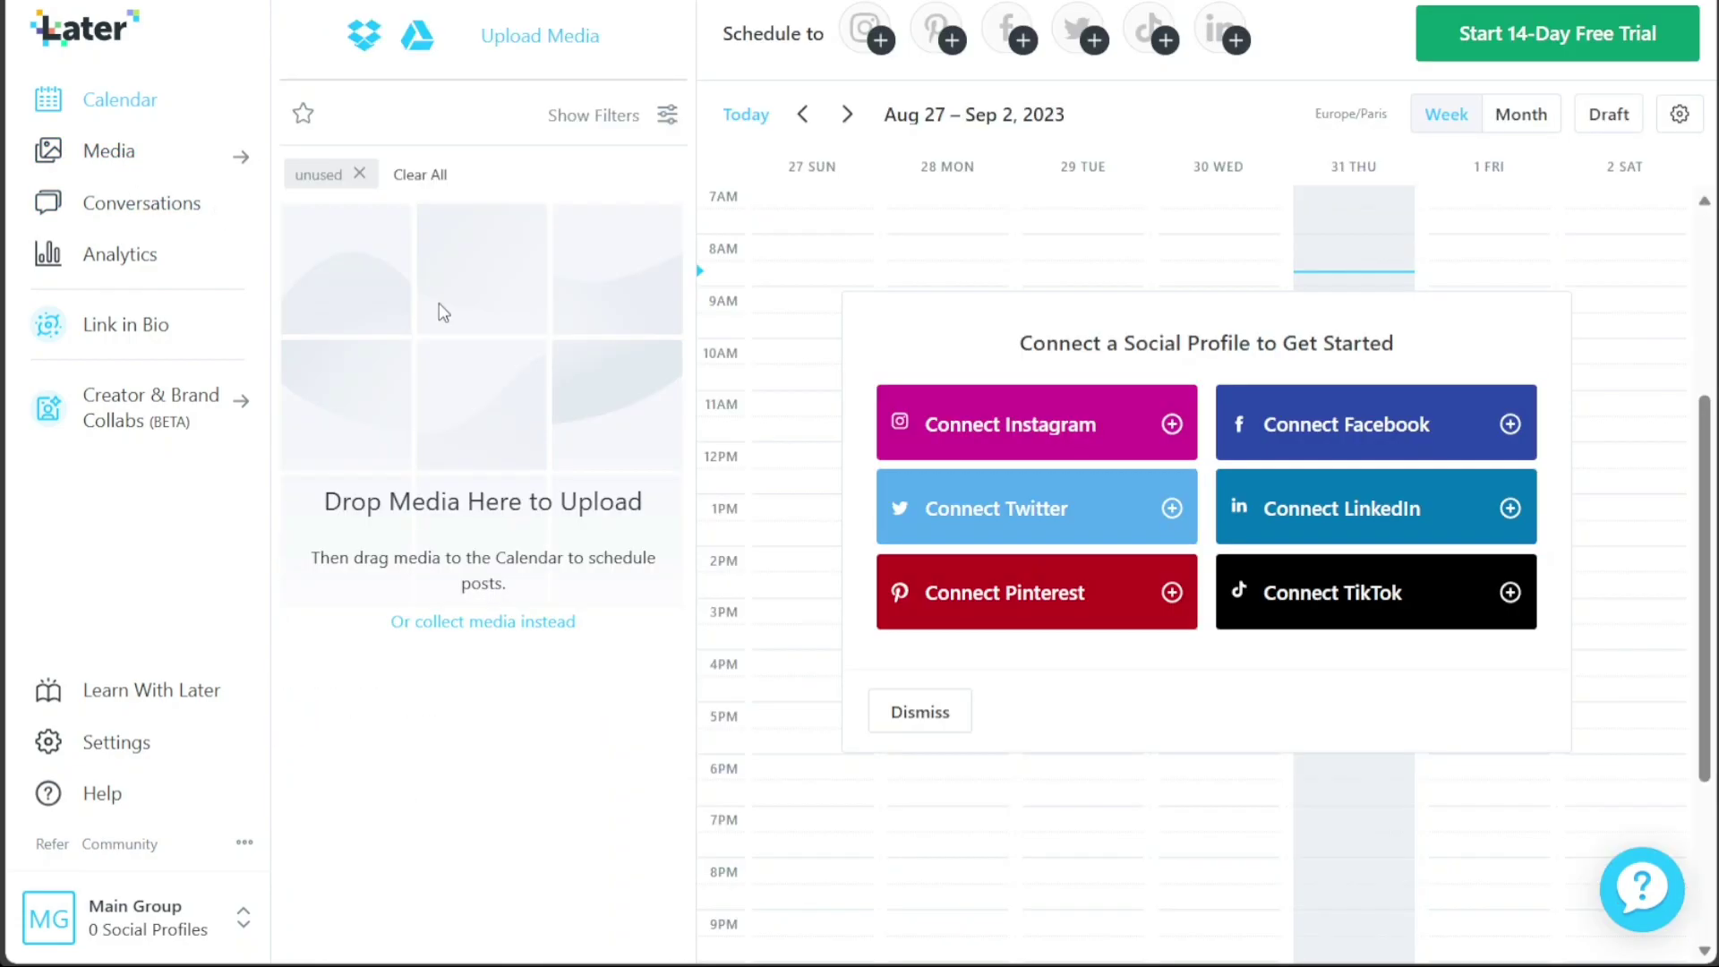